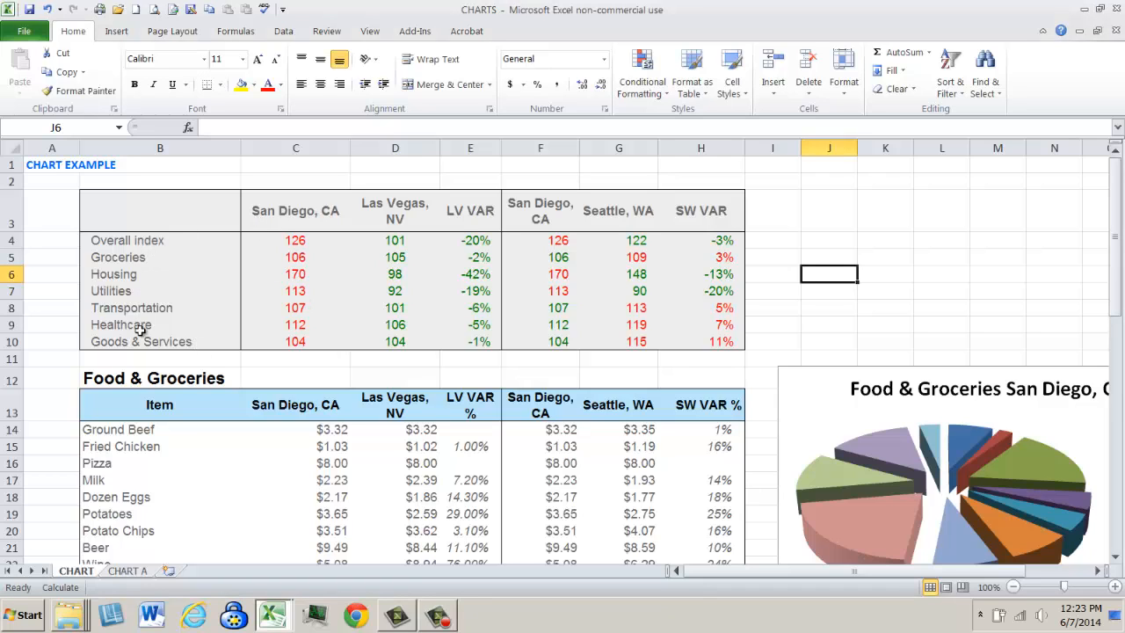
- Examine the category labels and the San Diego, Las Vegas and Seattle column headings in the cost index table
{"action": "left_click_drag", "start_coordinate": [147, 244], "coordinate": [157, 329]}
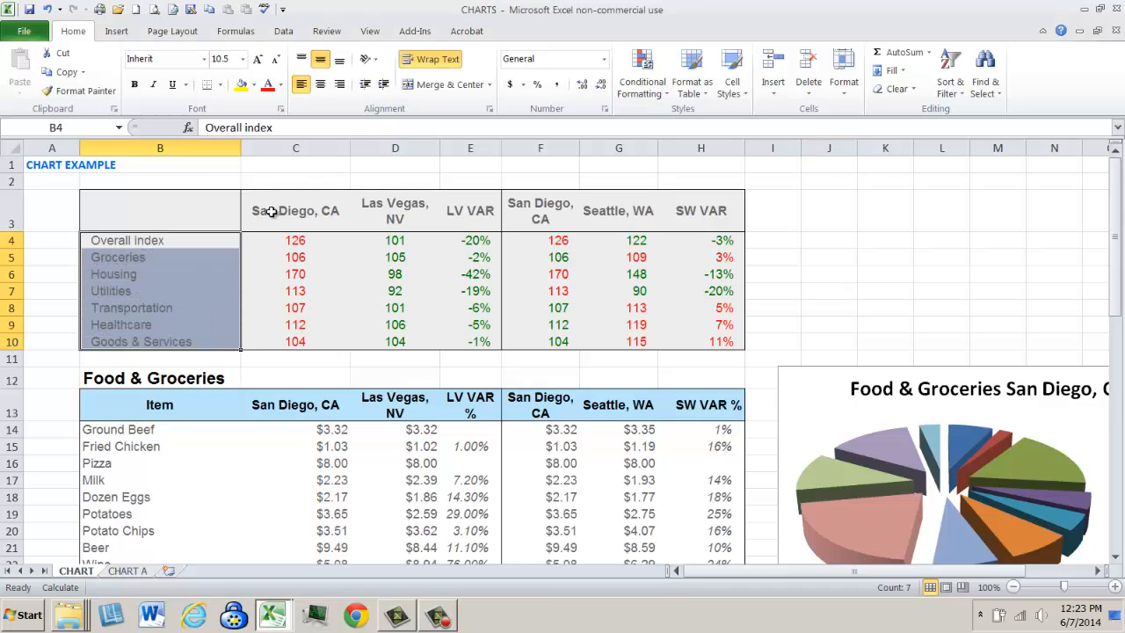
{"action": "left_click_drag", "start_coordinate": [266, 211], "coordinate": [402, 214]}
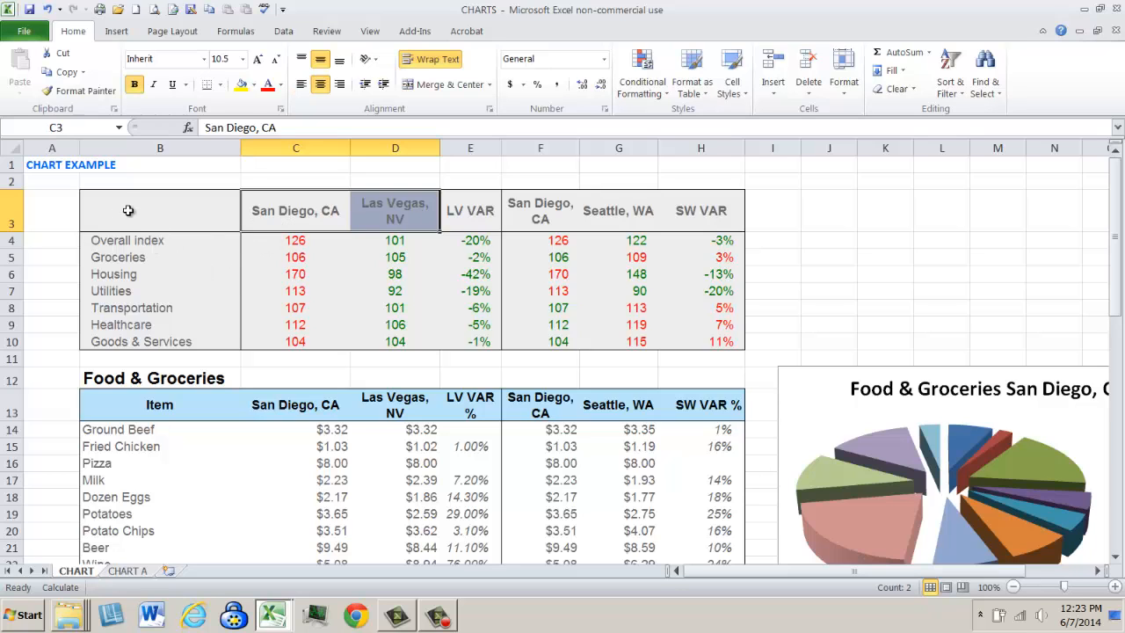
{"action": "left_click_drag", "start_coordinate": [132, 227], "coordinate": [434, 324]}
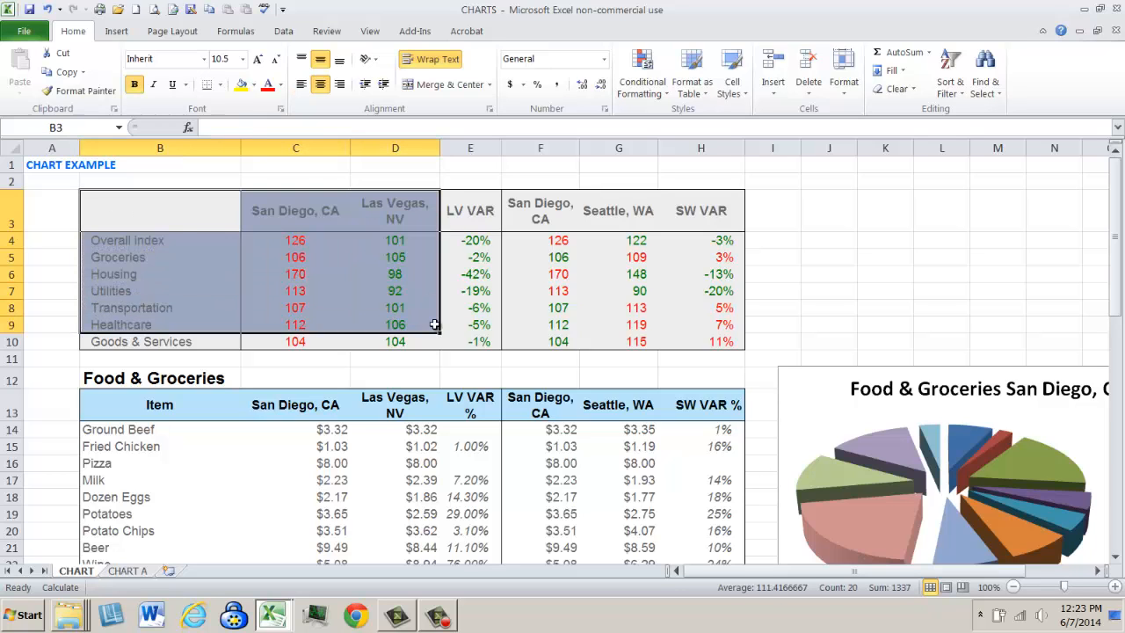
{"action": "left_click", "coordinate": [911, 207]}
{"action": "left_click", "coordinate": [293, 213]}
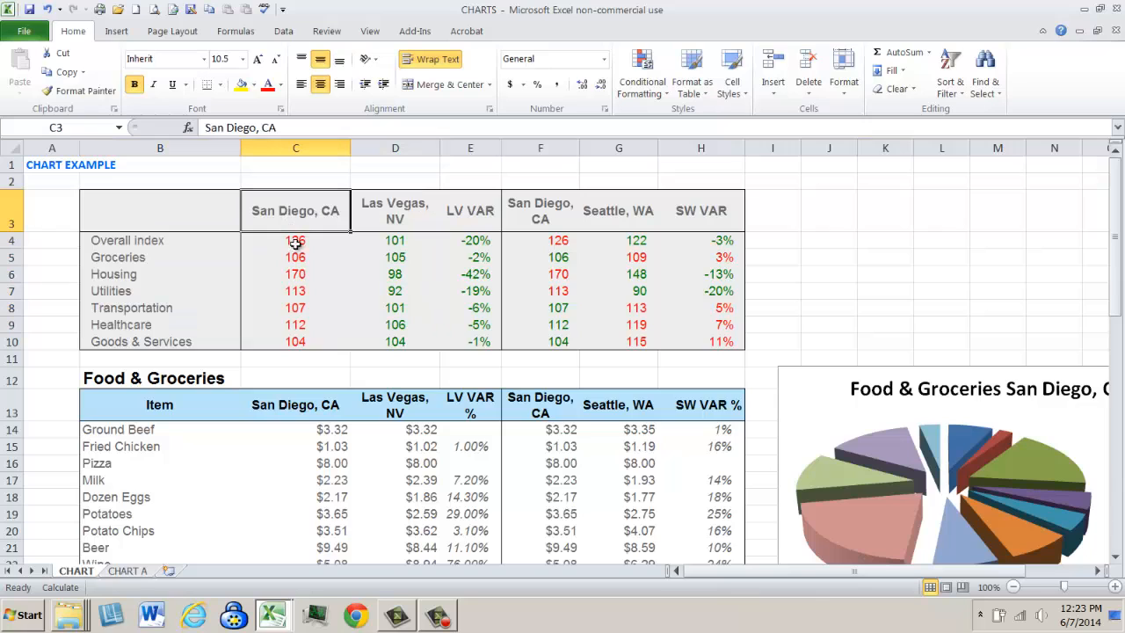
{"action": "left_click", "coordinate": [394, 208]}
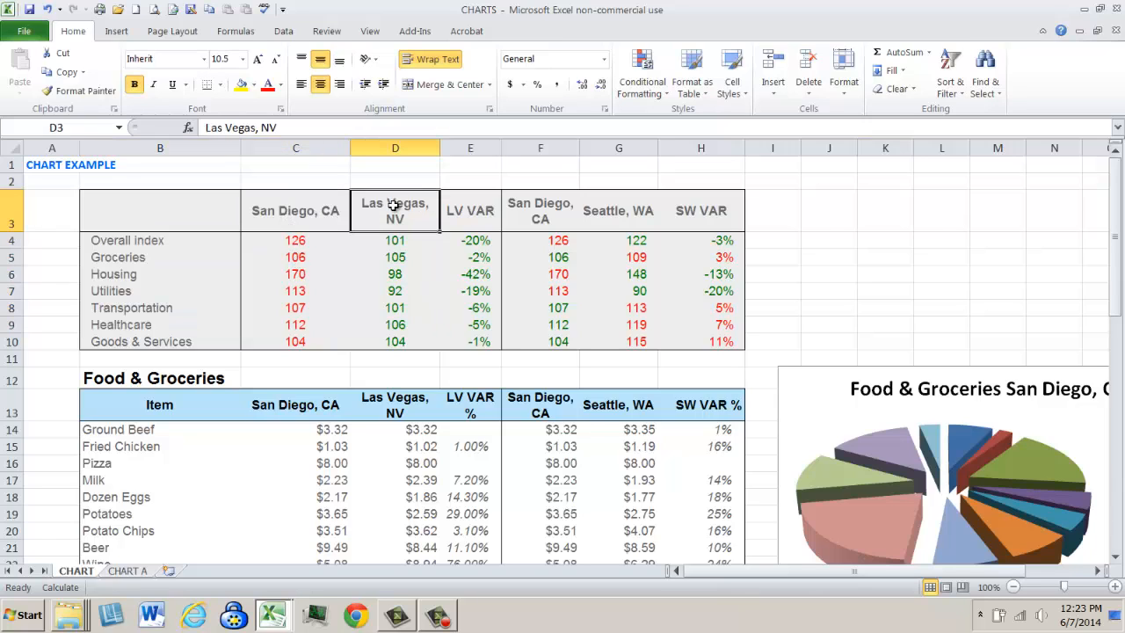
{"action": "left_click", "coordinate": [535, 197]}
{"action": "left_click", "coordinate": [626, 211]}
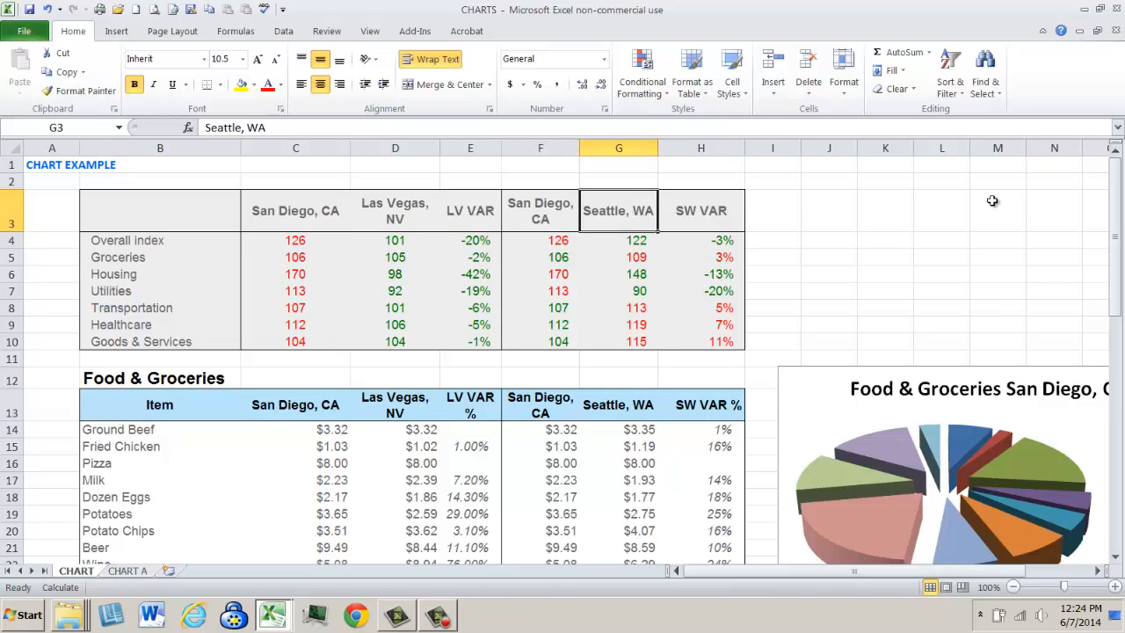
{"action": "left_click", "coordinate": [1030, 413]}
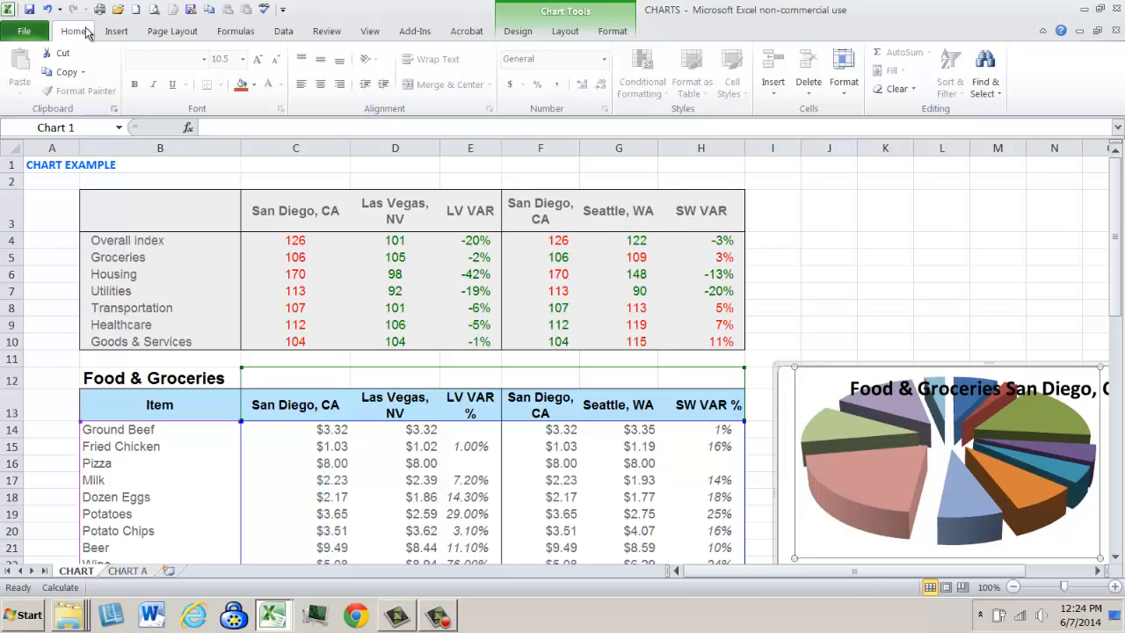
{"action": "left_click", "coordinate": [47, 8]}
{"action": "left_click", "coordinate": [997, 257]}
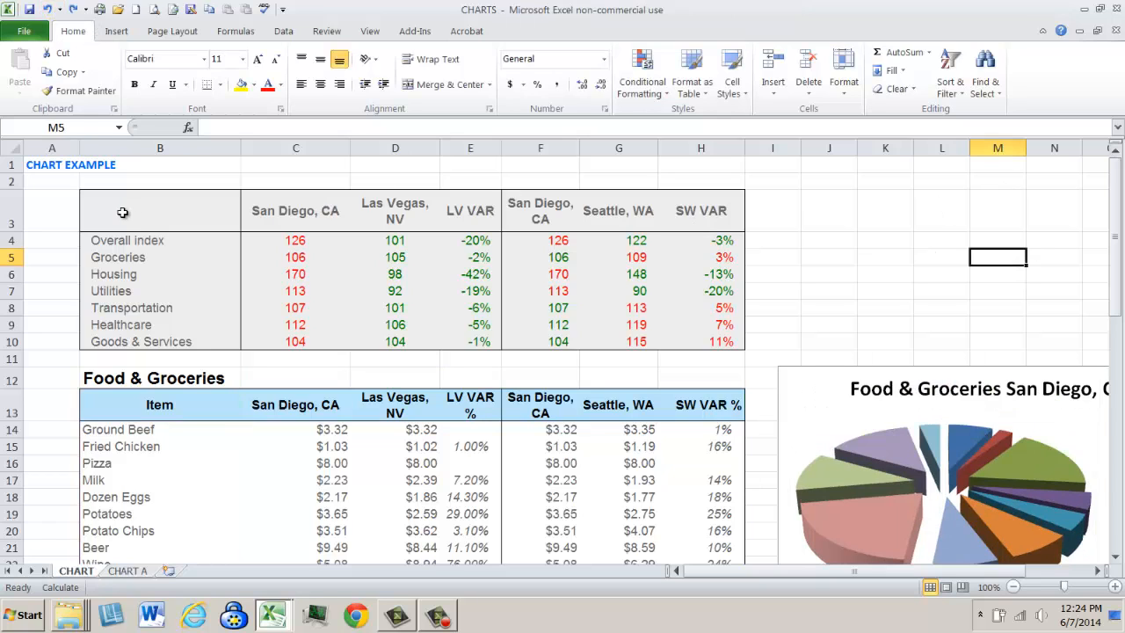
- Insert an exploded 3-D pie chart from B3:C10 and move it to uncover the Las Vegas columns
{"action": "left_click_drag", "start_coordinate": [123, 212], "coordinate": [280, 337]}
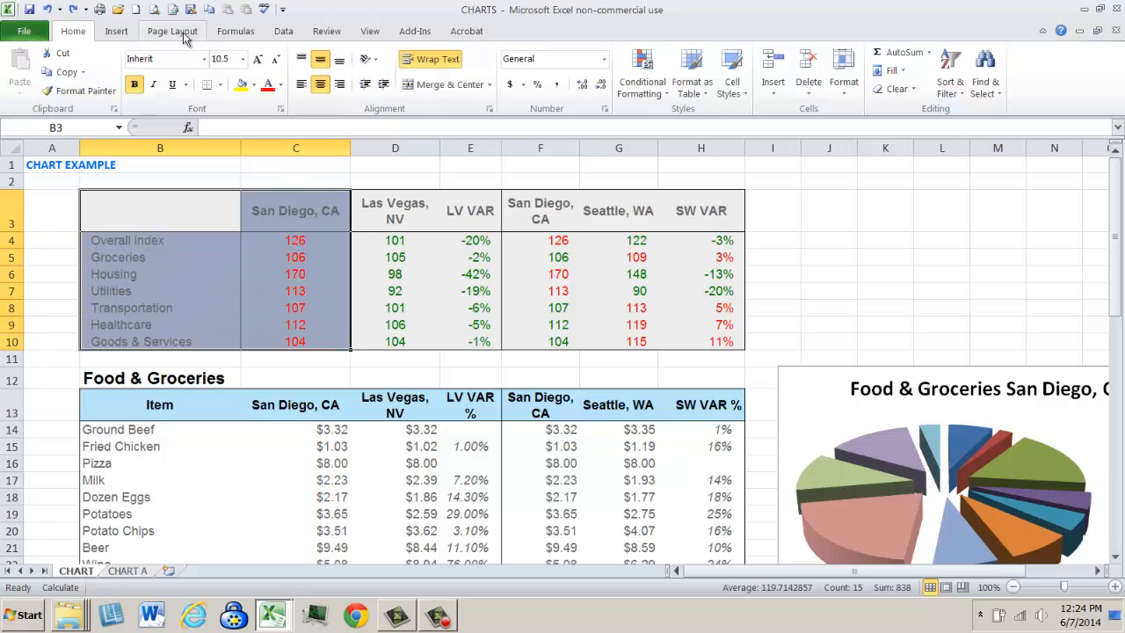
{"action": "left_click", "coordinate": [116, 32]}
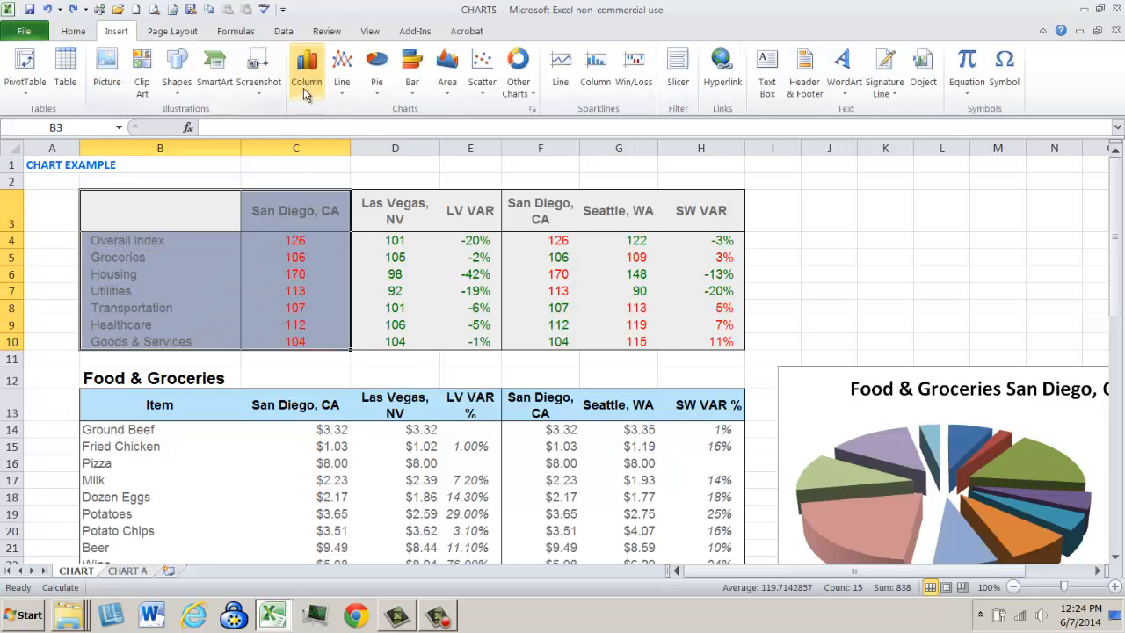
{"action": "left_click", "coordinate": [377, 77]}
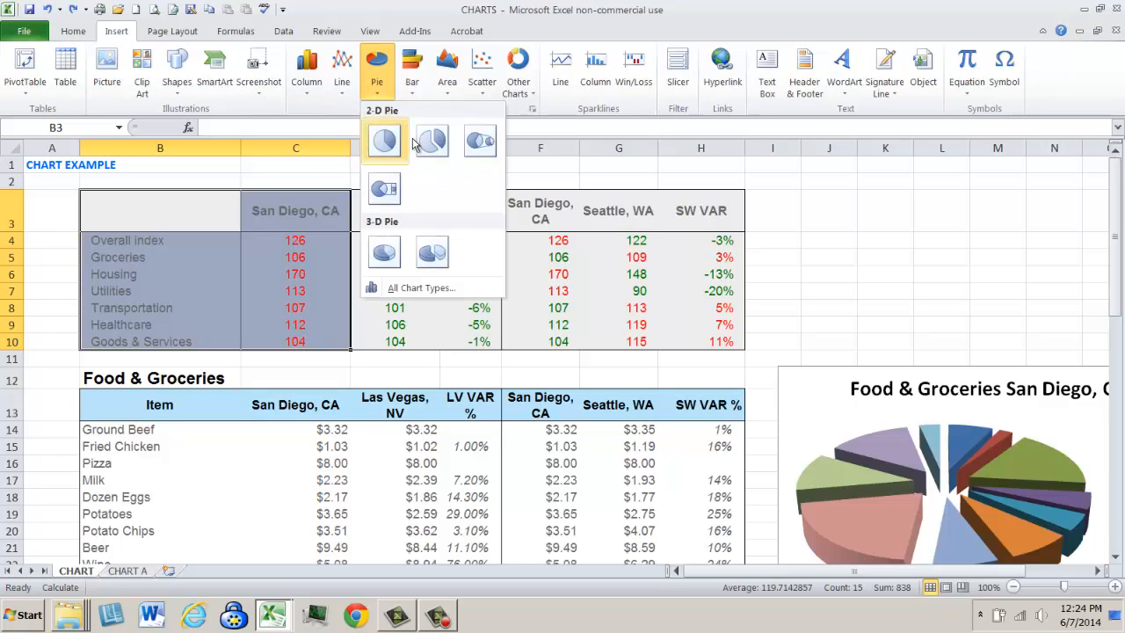
{"action": "left_click", "coordinate": [434, 257]}
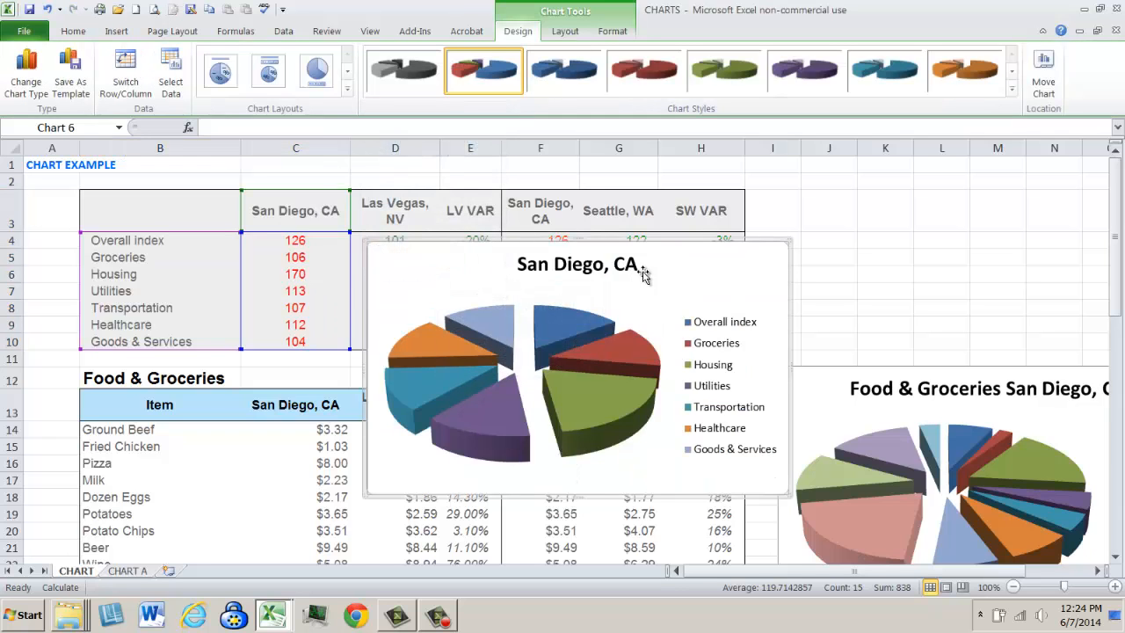
{"action": "left_click_drag", "start_coordinate": [709, 278], "coordinate": [878, 235]}
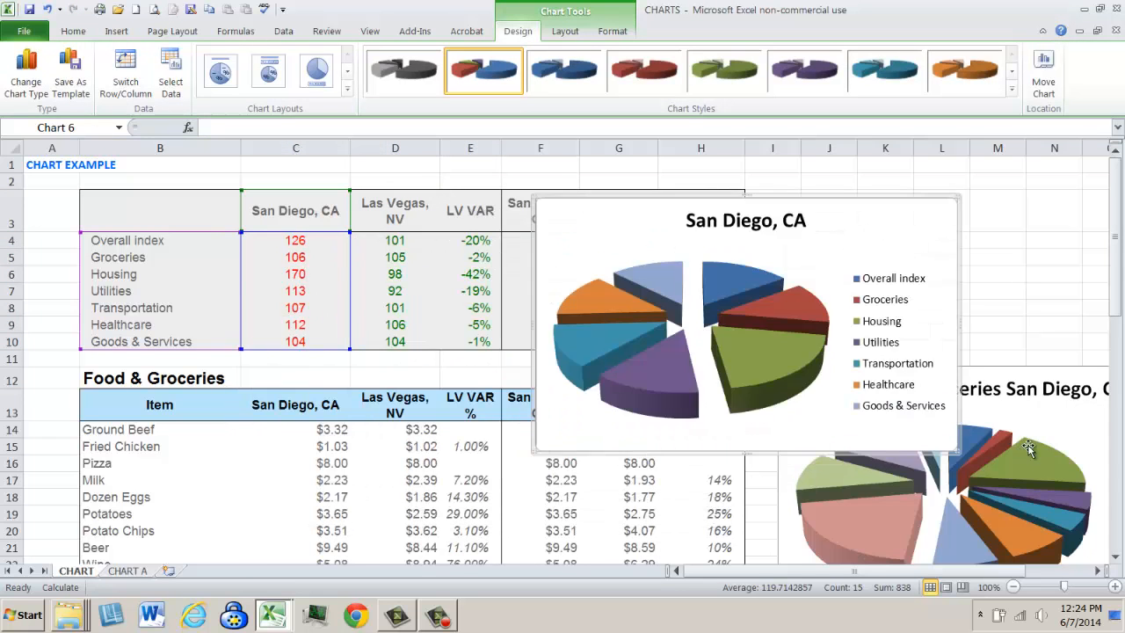
{"action": "left_click", "coordinate": [1030, 448]}
{"action": "left_click", "coordinate": [1017, 400]}
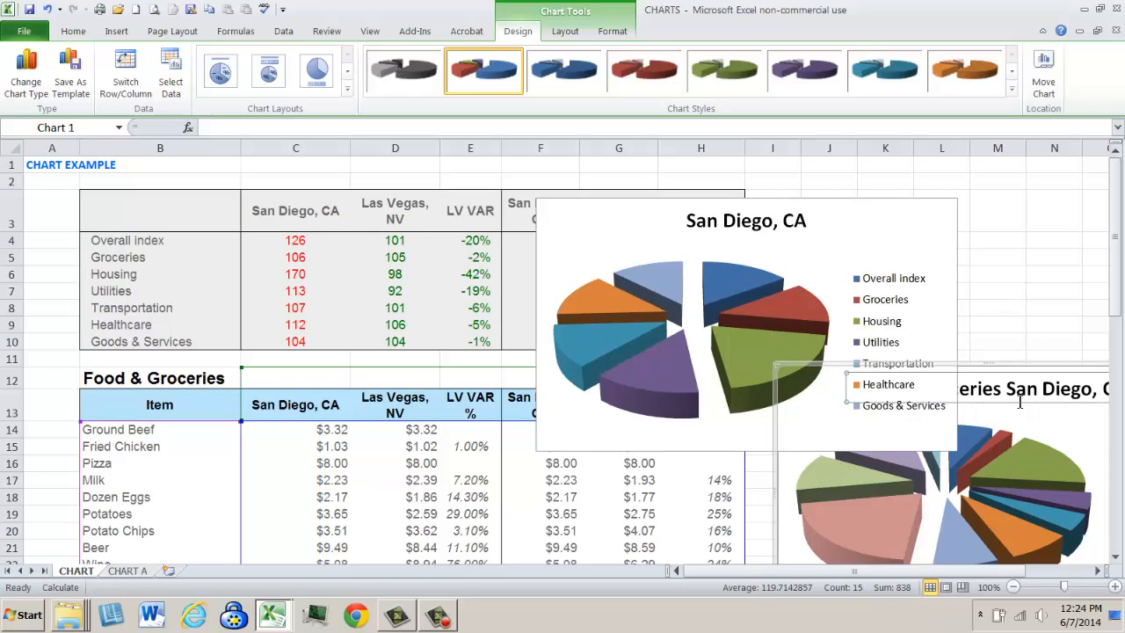
{"action": "left_click", "coordinate": [781, 493]}
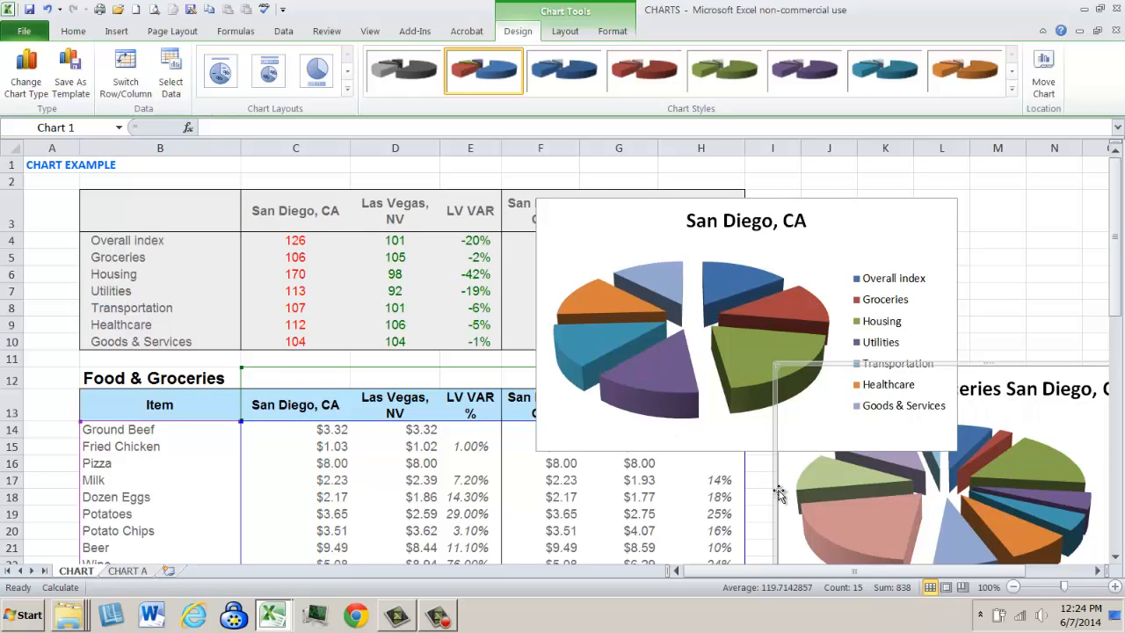
{"action": "left_click", "coordinate": [1096, 460]}
{"action": "left_click", "coordinate": [1050, 290]}
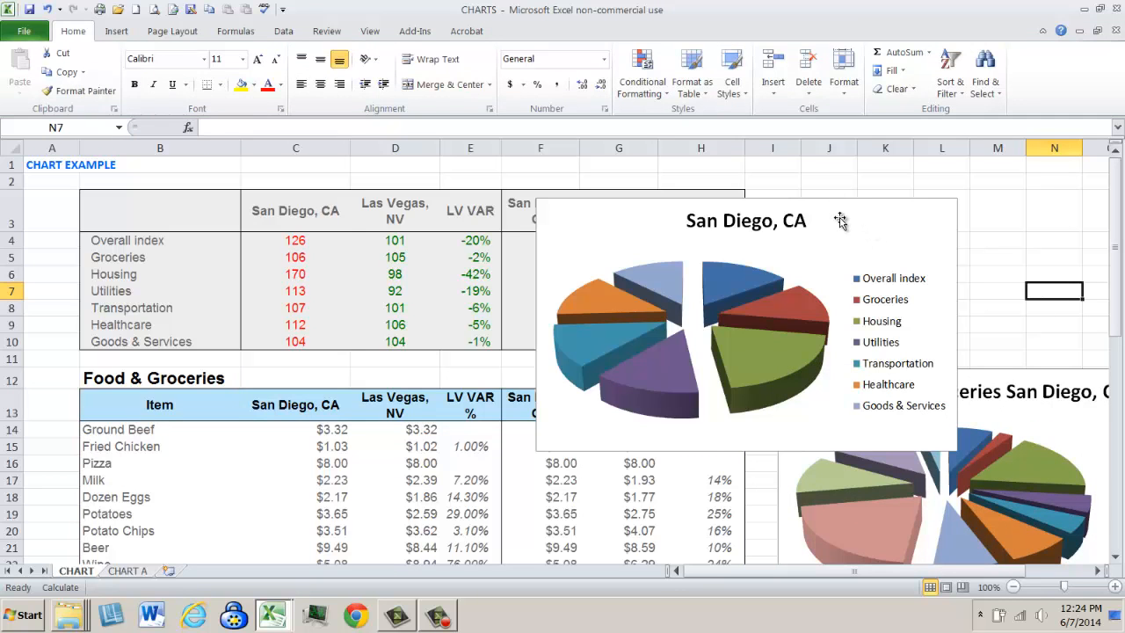
- Inspect the San Diego pie chart's source ranges, title and slices against the table
{"action": "left_click", "coordinate": [839, 219]}
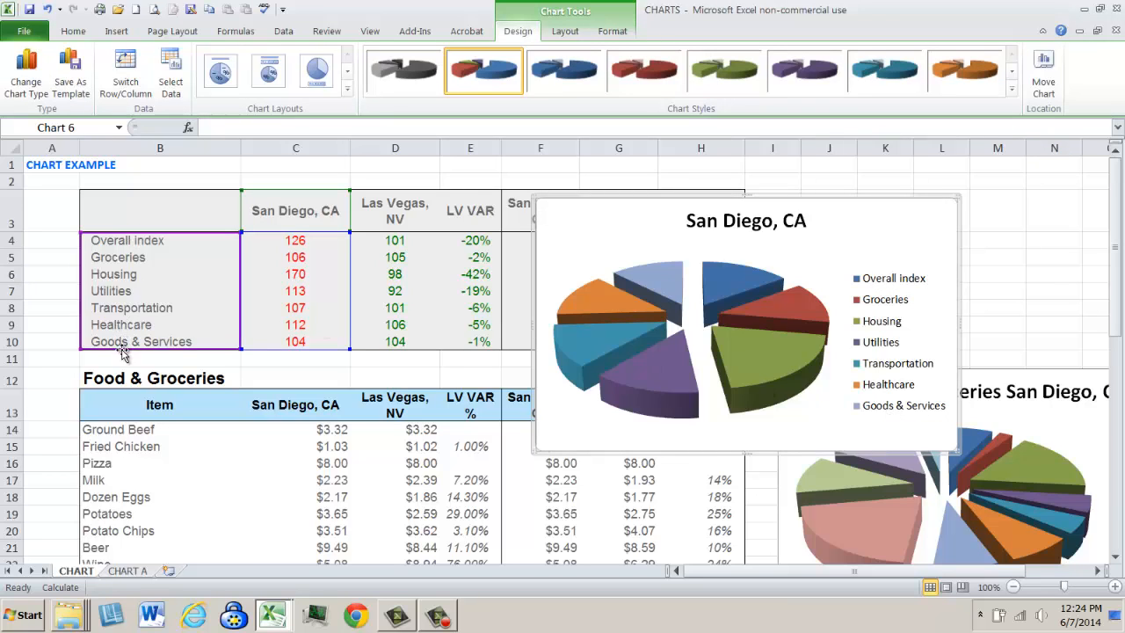
{"action": "left_click", "coordinate": [781, 225]}
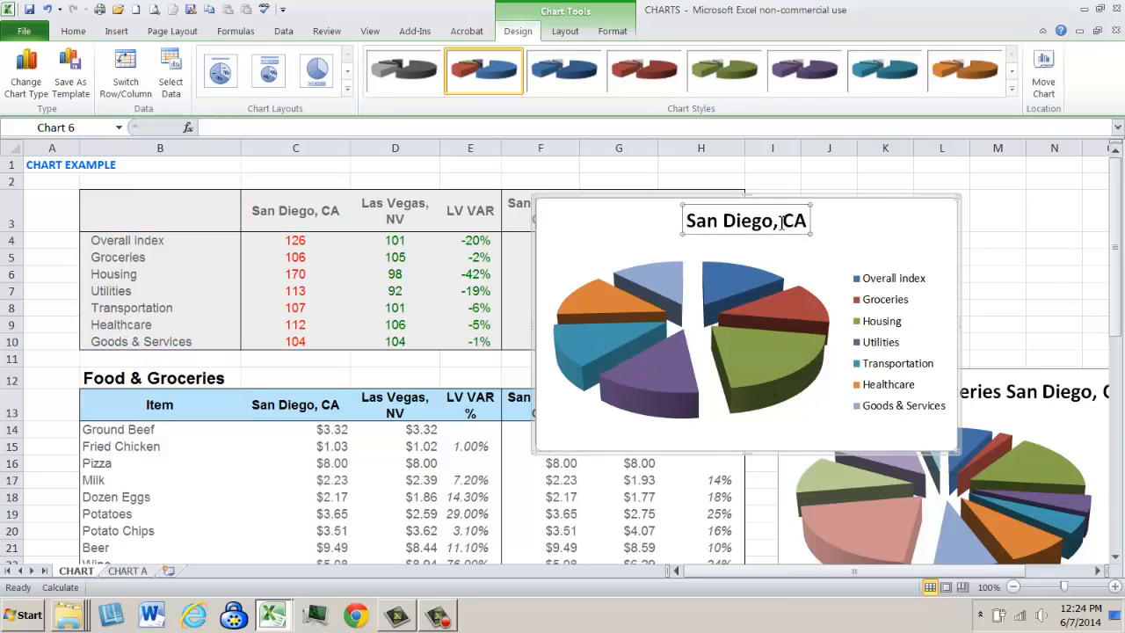
{"action": "left_click", "coordinate": [871, 228]}
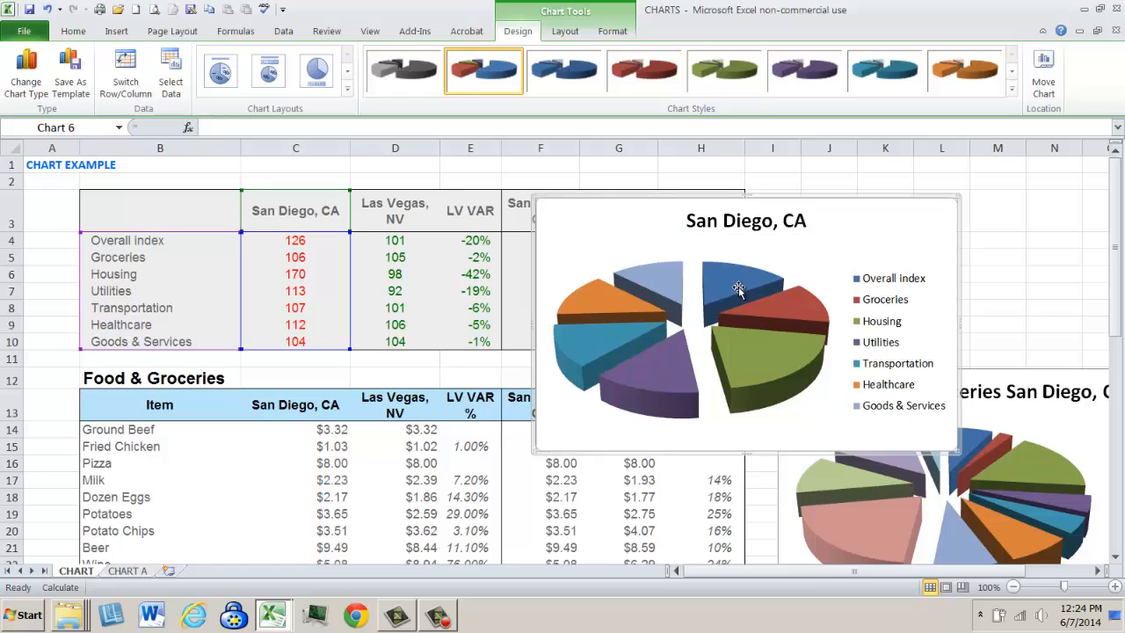
{"action": "mouse_move", "coordinate": [734, 288]}
{"action": "left_click", "coordinate": [1064, 447]}
{"action": "left_click", "coordinate": [1070, 320]}
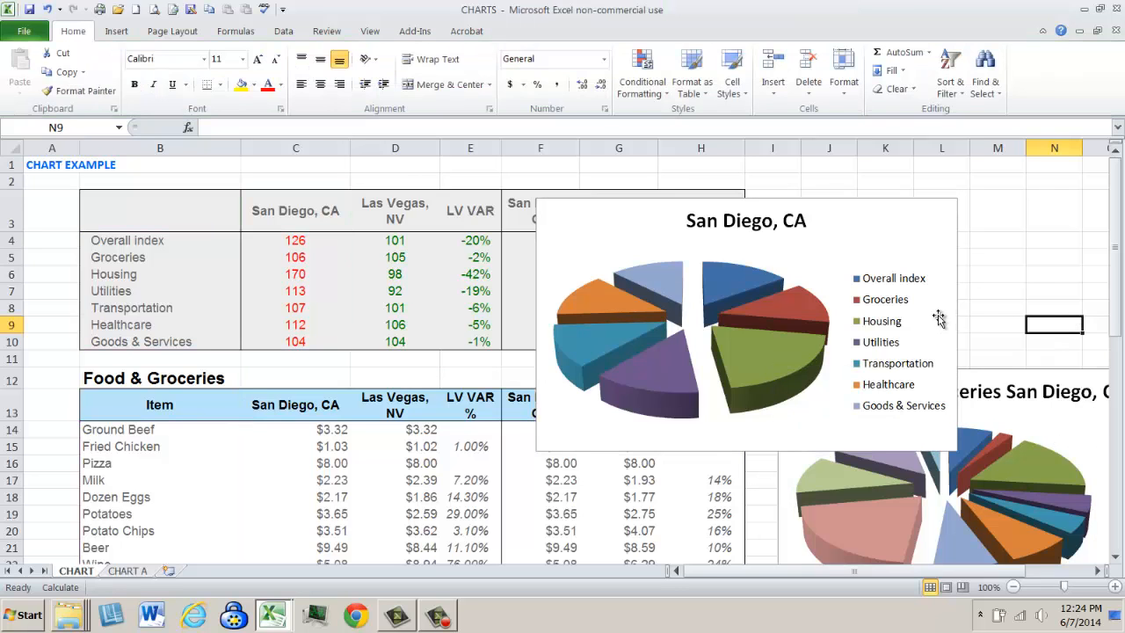
- Change the San Diego pie chart's type to 100% Stacked Column in 3-D
{"action": "left_click", "coordinate": [842, 243]}
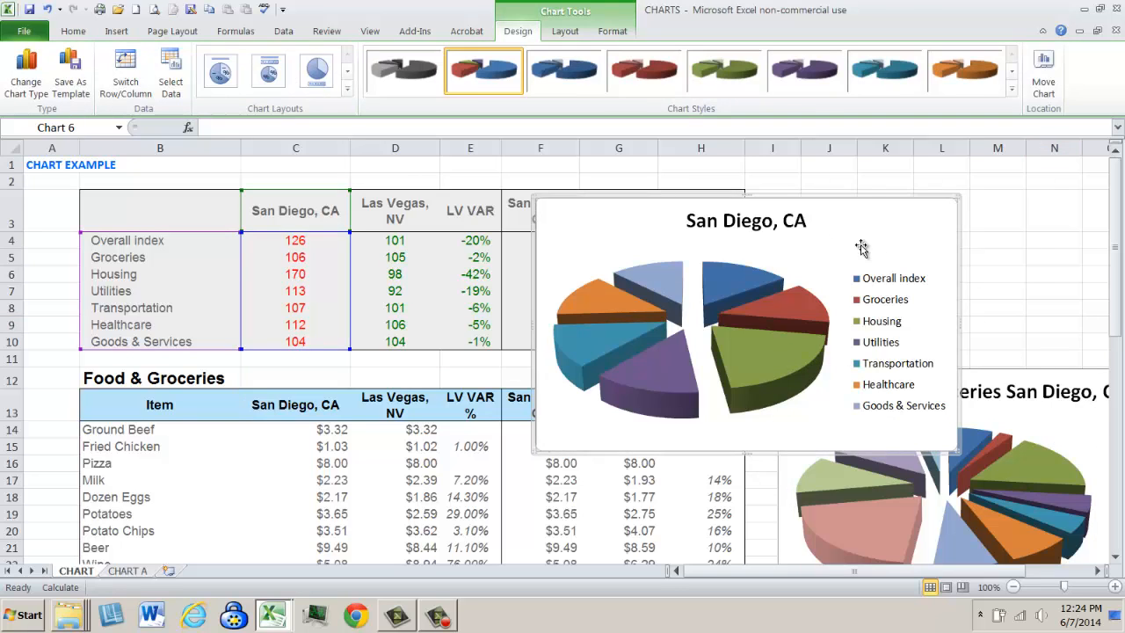
{"action": "right_click", "coordinate": [728, 292]}
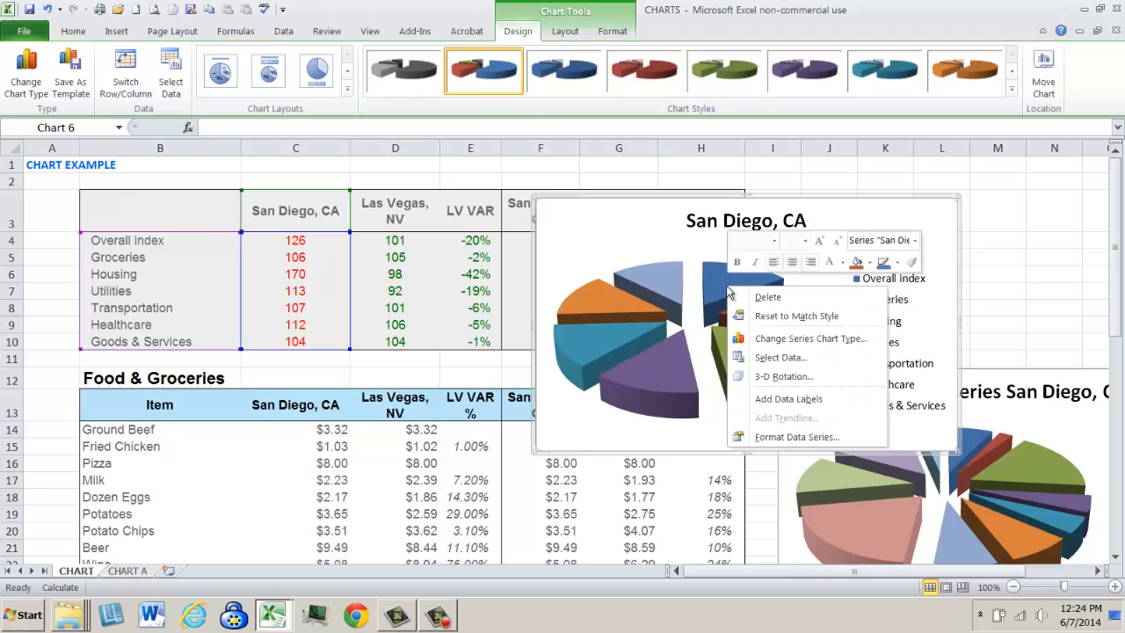
{"action": "left_click", "coordinate": [801, 339]}
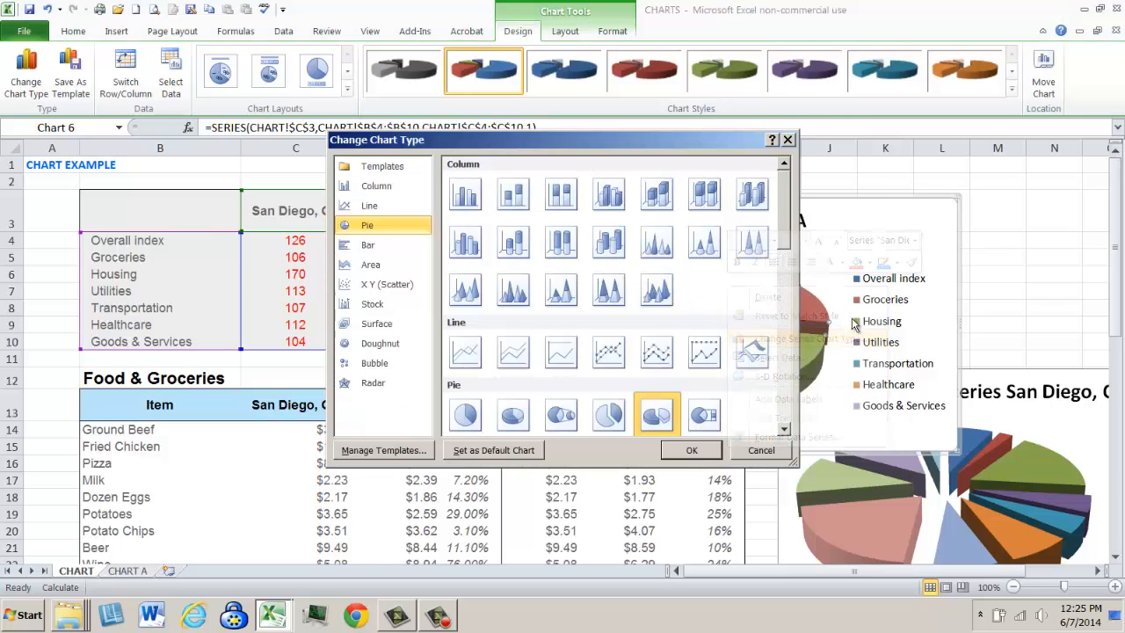
{"action": "left_click", "coordinate": [368, 246]}
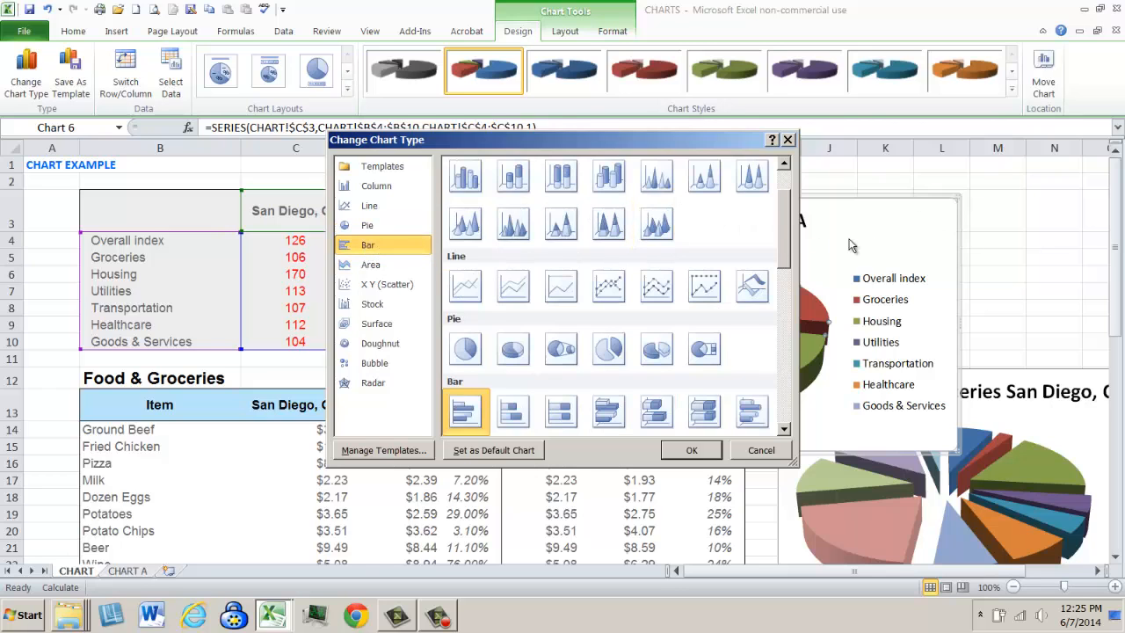
{"action": "scroll", "coordinate": [787, 237], "scroll_direction": "up", "scroll_amount": 3}
{"action": "left_click", "coordinate": [704, 193]}
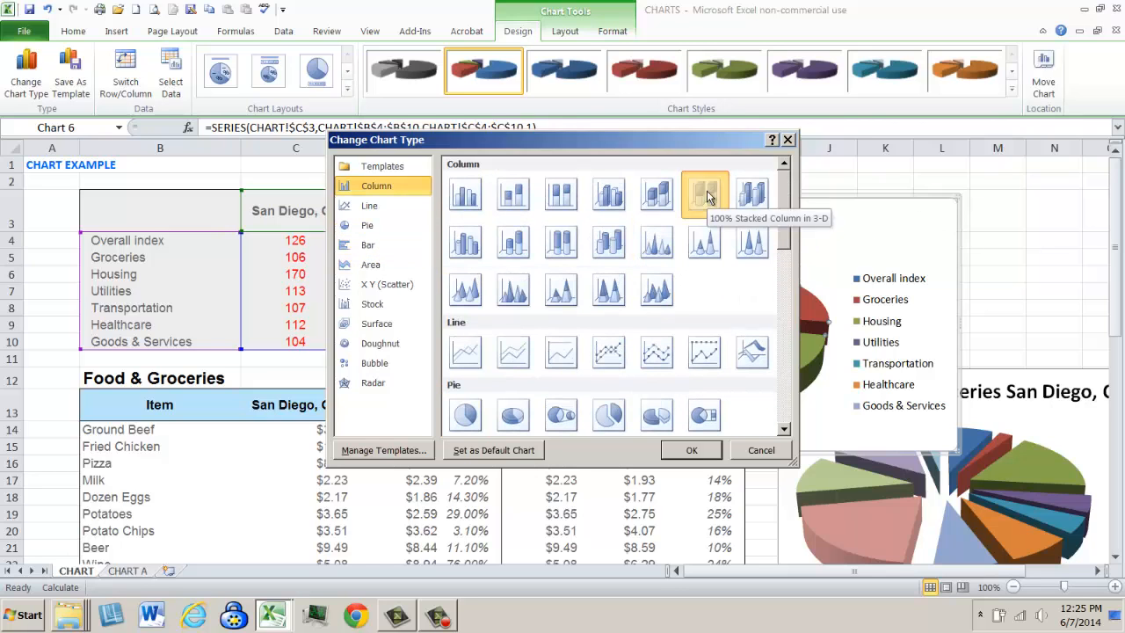
{"action": "left_click", "coordinate": [702, 450]}
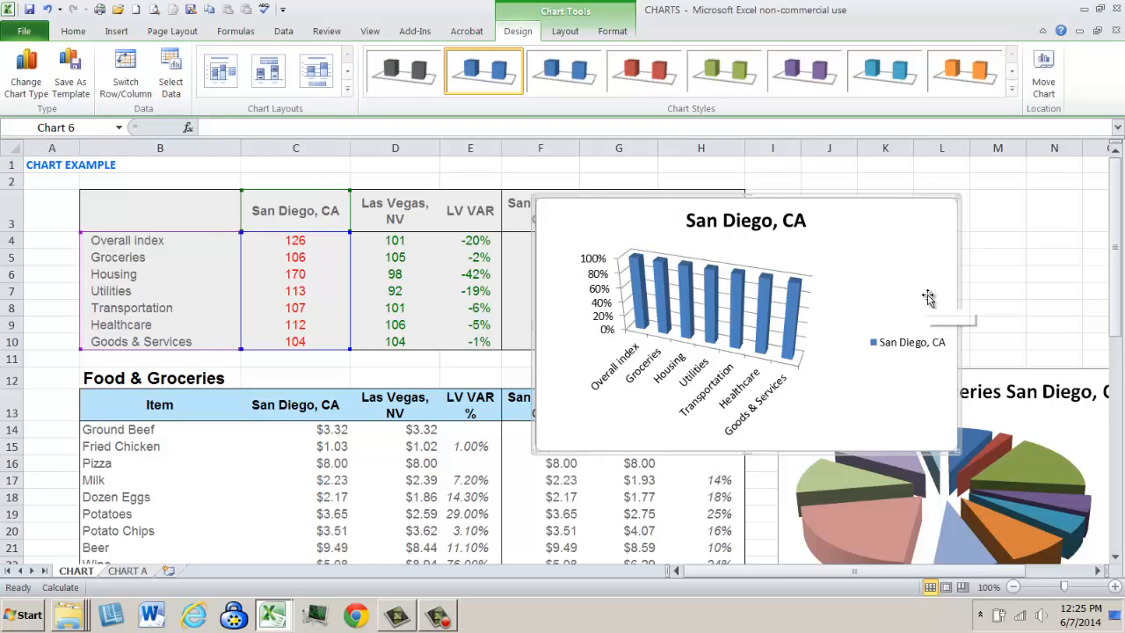
- Add a Las Vegas data series to the column chart, named from D3 with values from D4:D10
{"action": "right_click", "coordinate": [739, 318]}
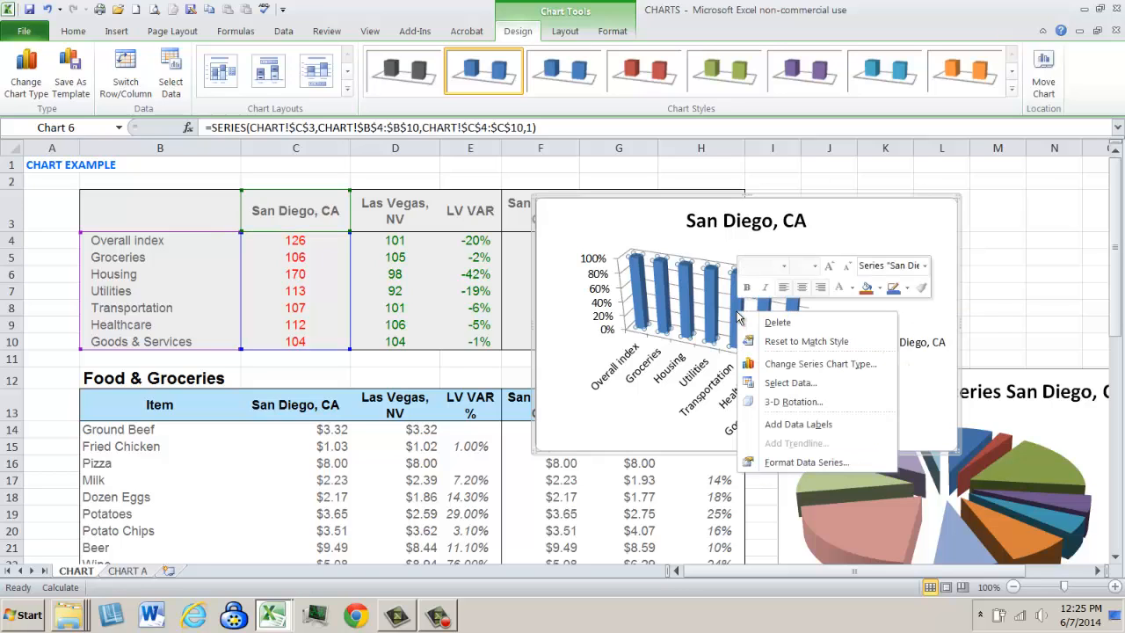
{"action": "left_click", "coordinate": [788, 385]}
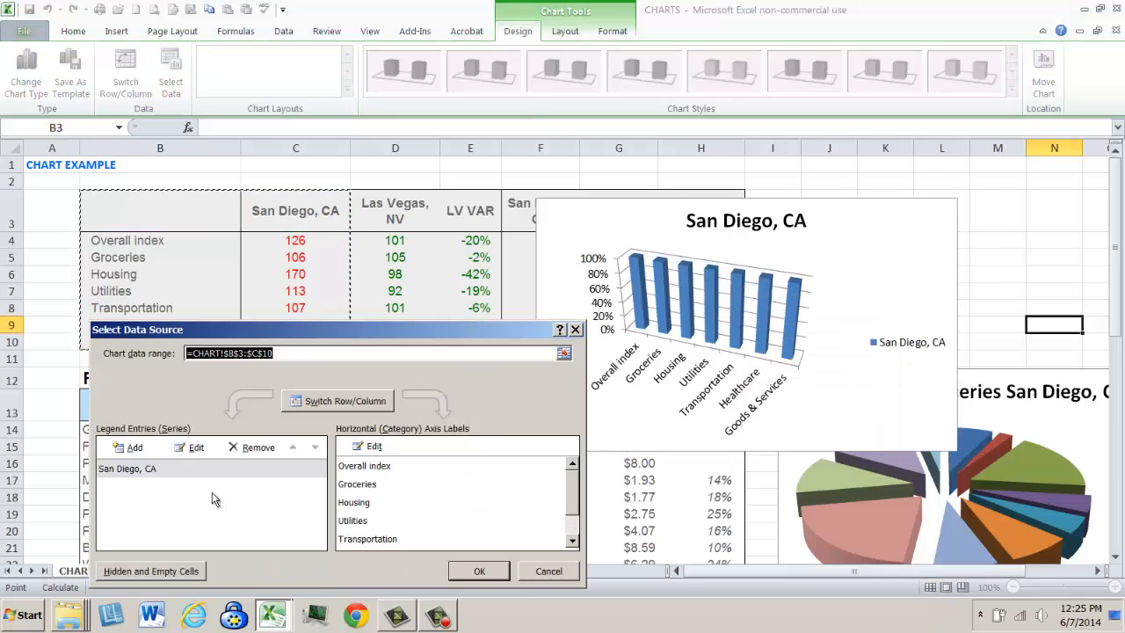
{"action": "left_click", "coordinate": [132, 448]}
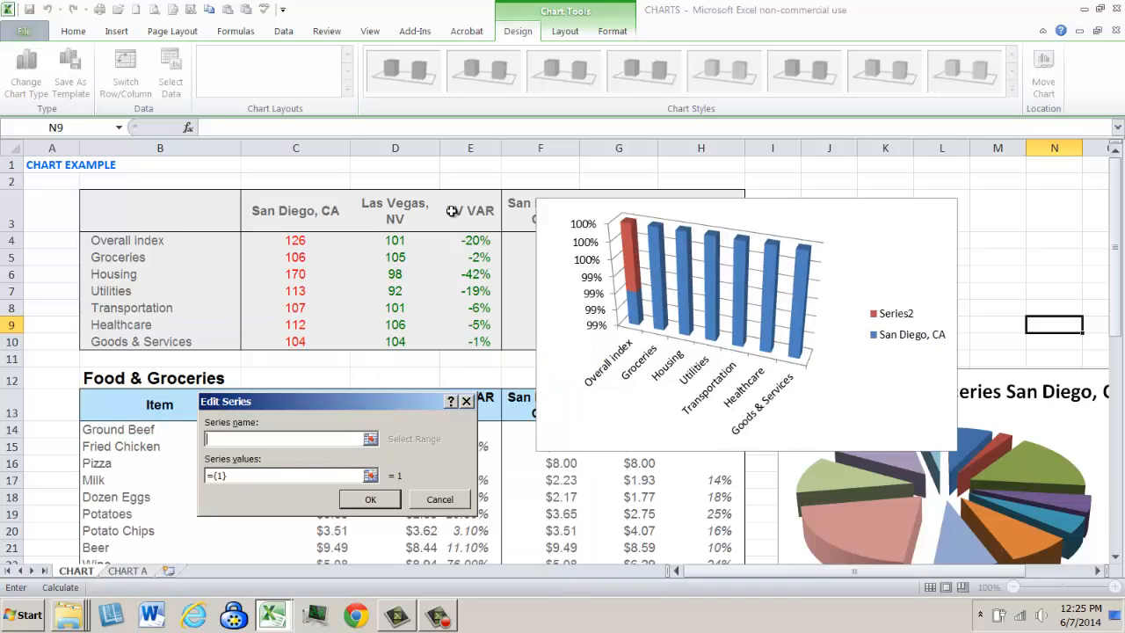
{"action": "left_click", "coordinate": [389, 218]}
{"action": "key", "text": "Tab"}
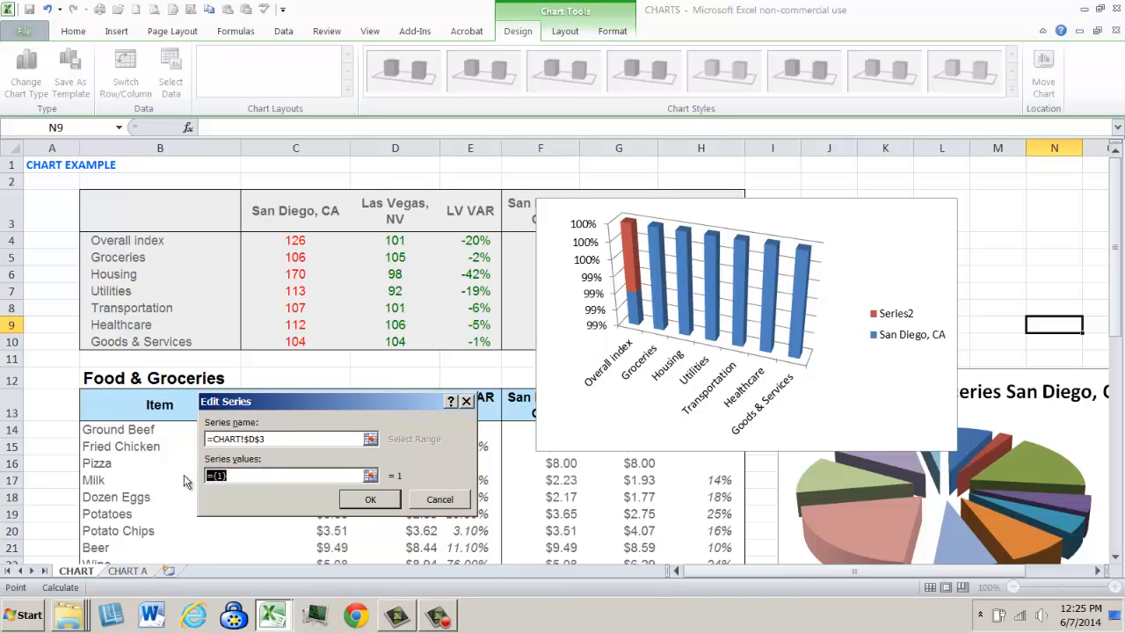
{"action": "key", "text": "BackSpace"}
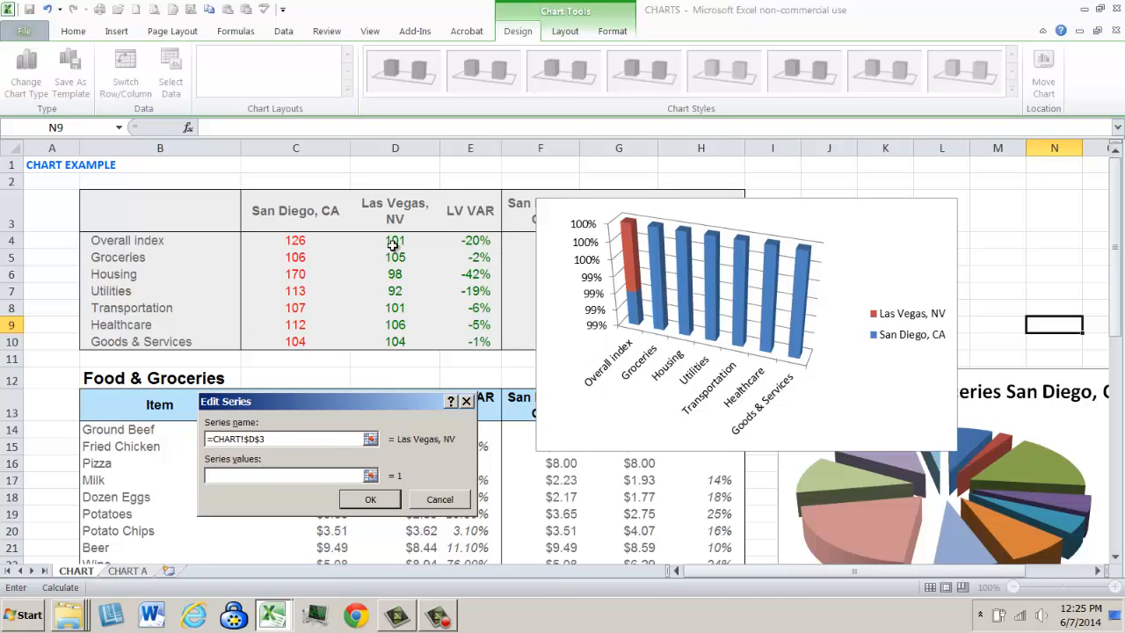
{"action": "left_click_drag", "start_coordinate": [394, 242], "coordinate": [395, 342]}
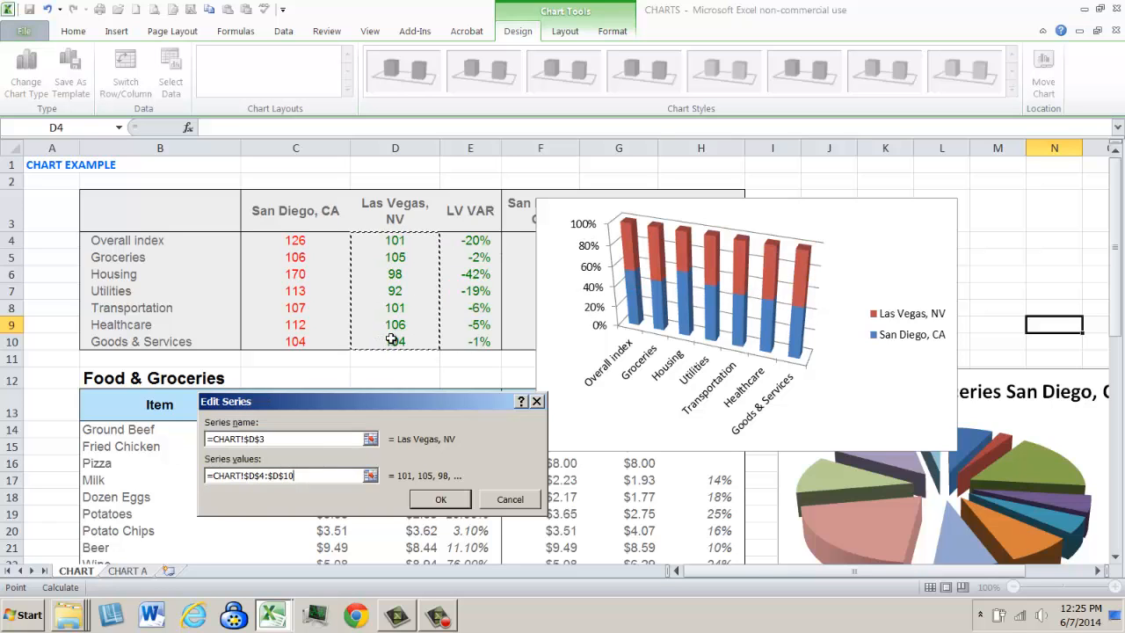
{"action": "left_click", "coordinate": [441, 500]}
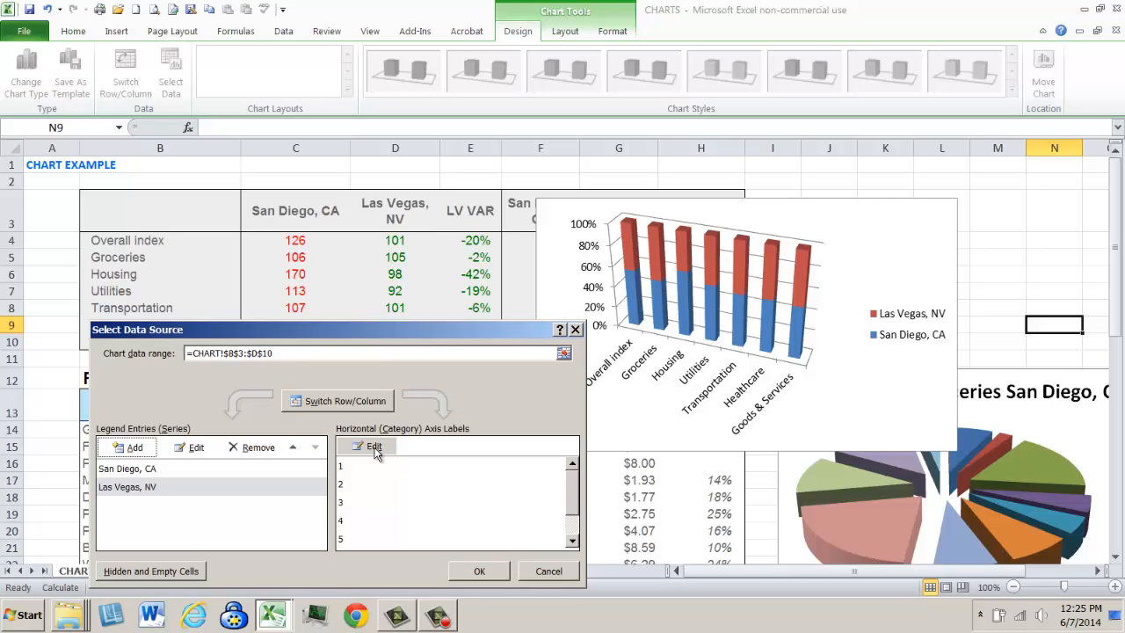
- Set the column chart's horizontal axis labels to the categories in B4:B10 and apply the data source changes
{"action": "left_click", "coordinate": [374, 447]}
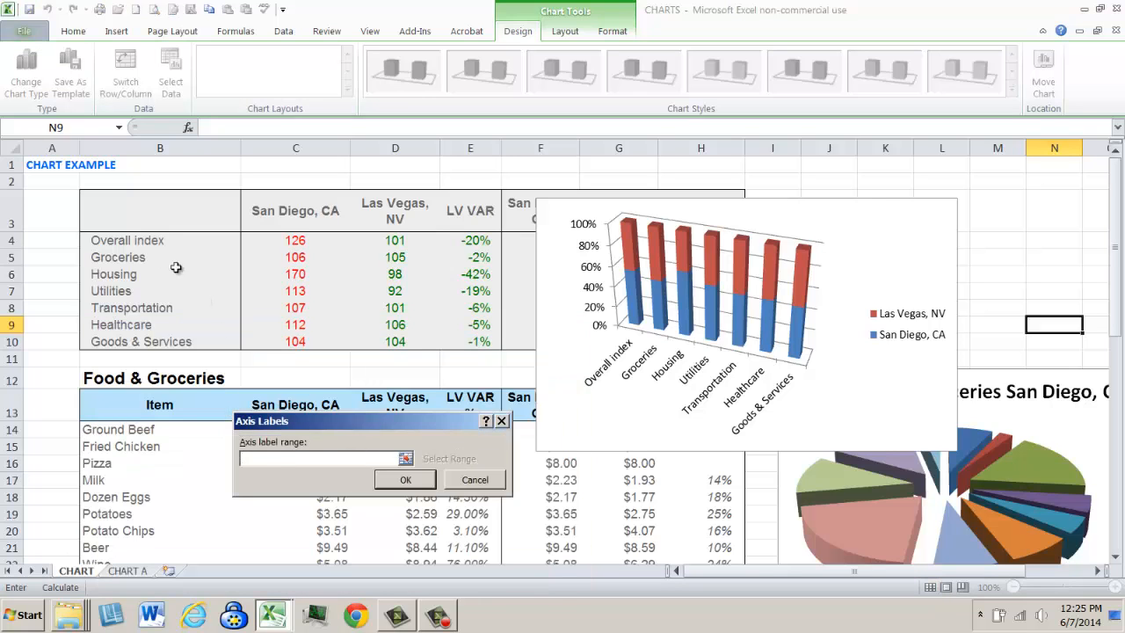
{"action": "left_click_drag", "start_coordinate": [140, 241], "coordinate": [145, 338]}
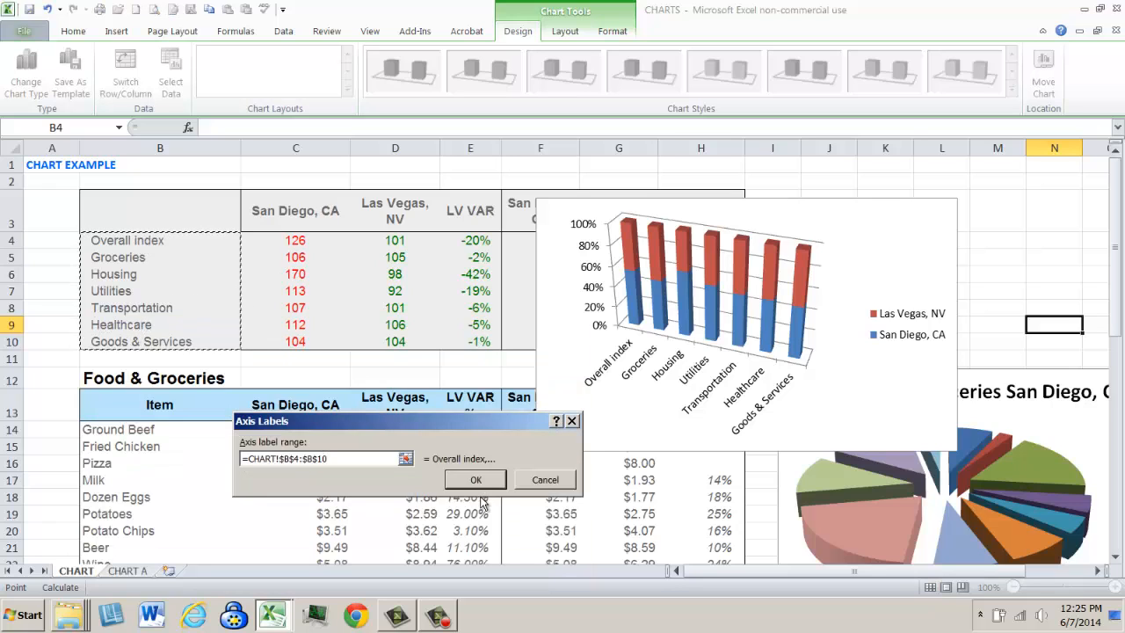
{"action": "left_click", "coordinate": [473, 480]}
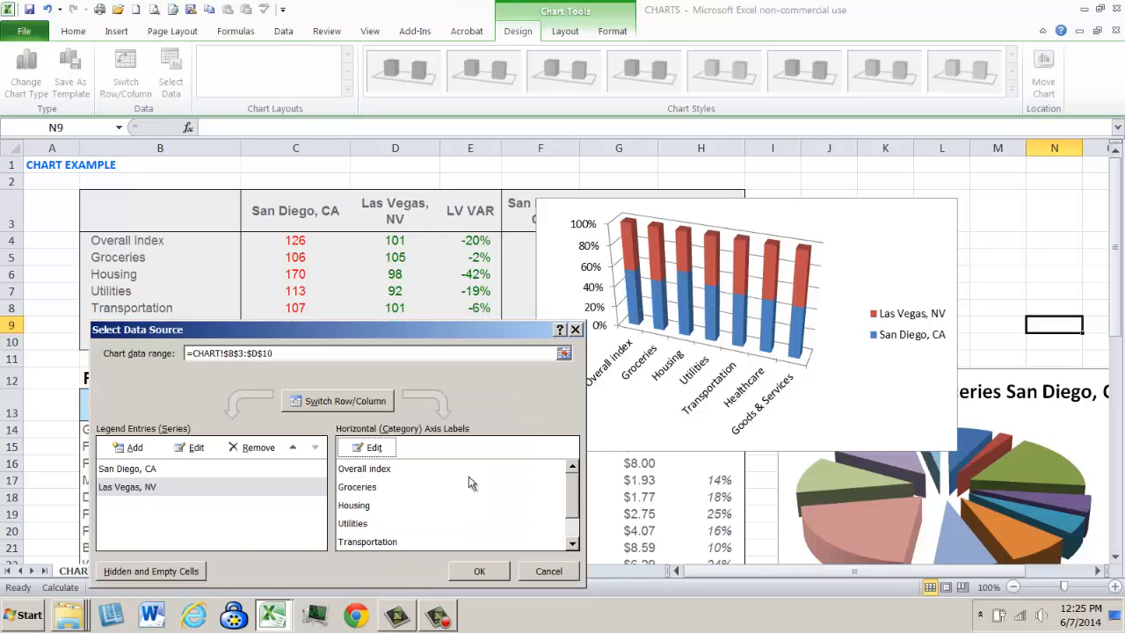
{"action": "left_click", "coordinate": [482, 571]}
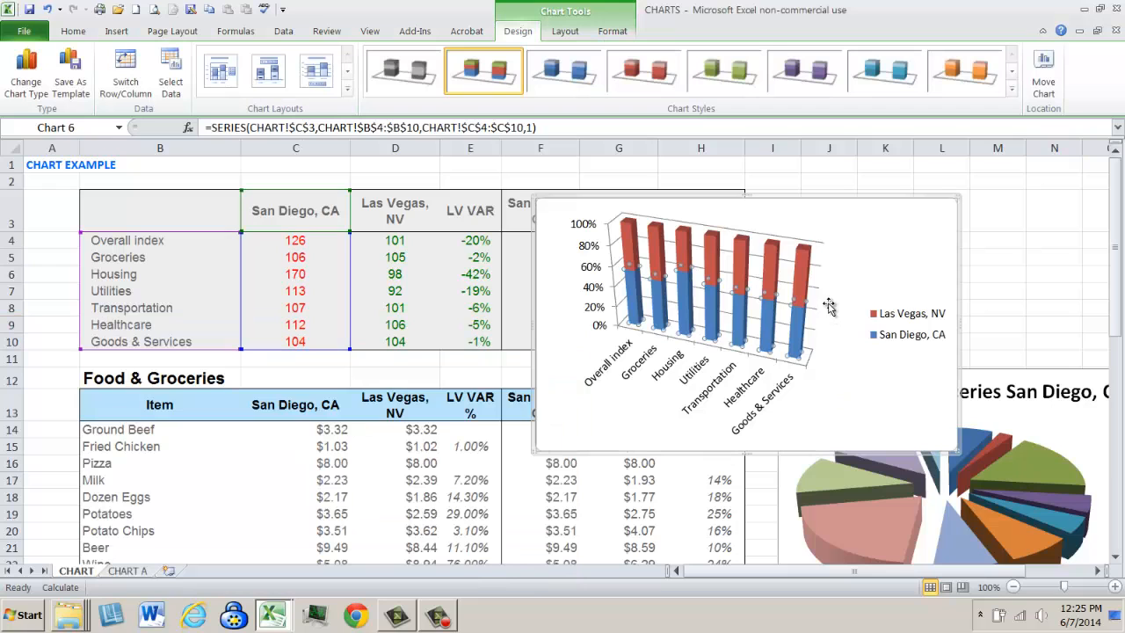
- Move the chart to uncover the Seattle column and add a Seattle data series, named from G3 with values from G4:G10
{"action": "left_click_drag", "start_coordinate": [757, 209], "coordinate": [902, 207]}
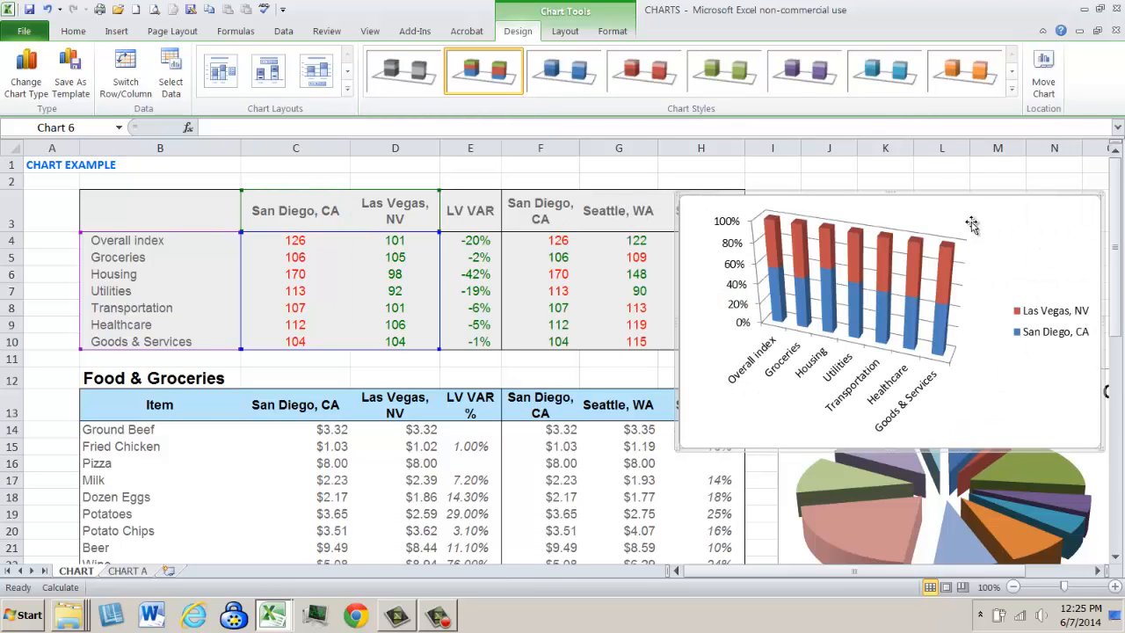
{"action": "right_click", "coordinate": [896, 288]}
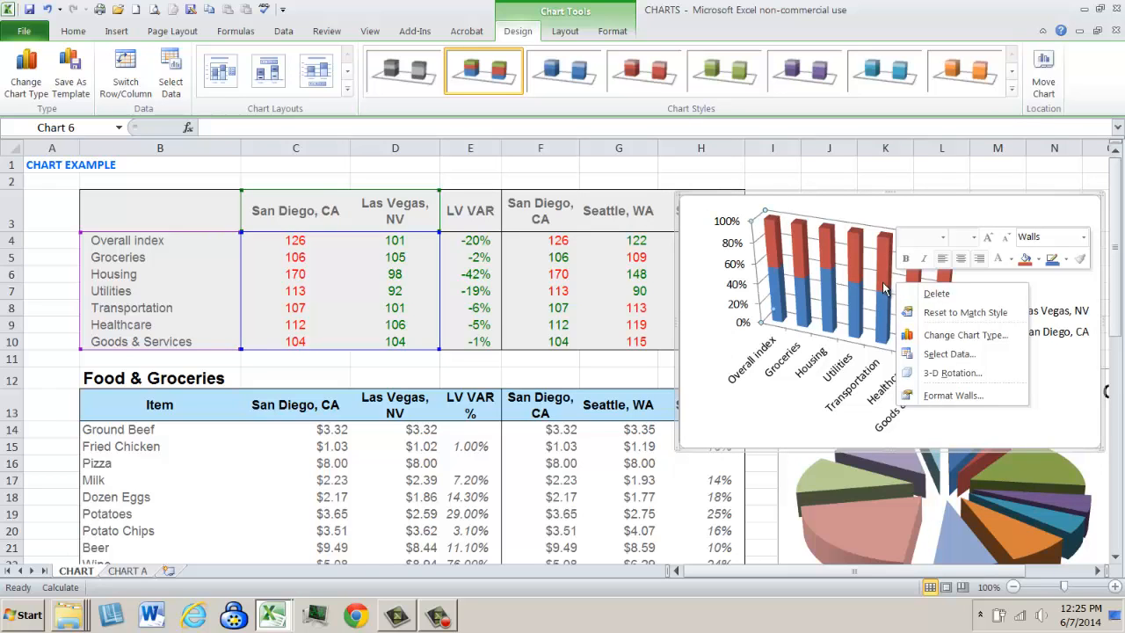
{"action": "left_click", "coordinate": [884, 289]}
{"action": "left_click", "coordinate": [884, 285]}
{"action": "right_click", "coordinate": [884, 283]}
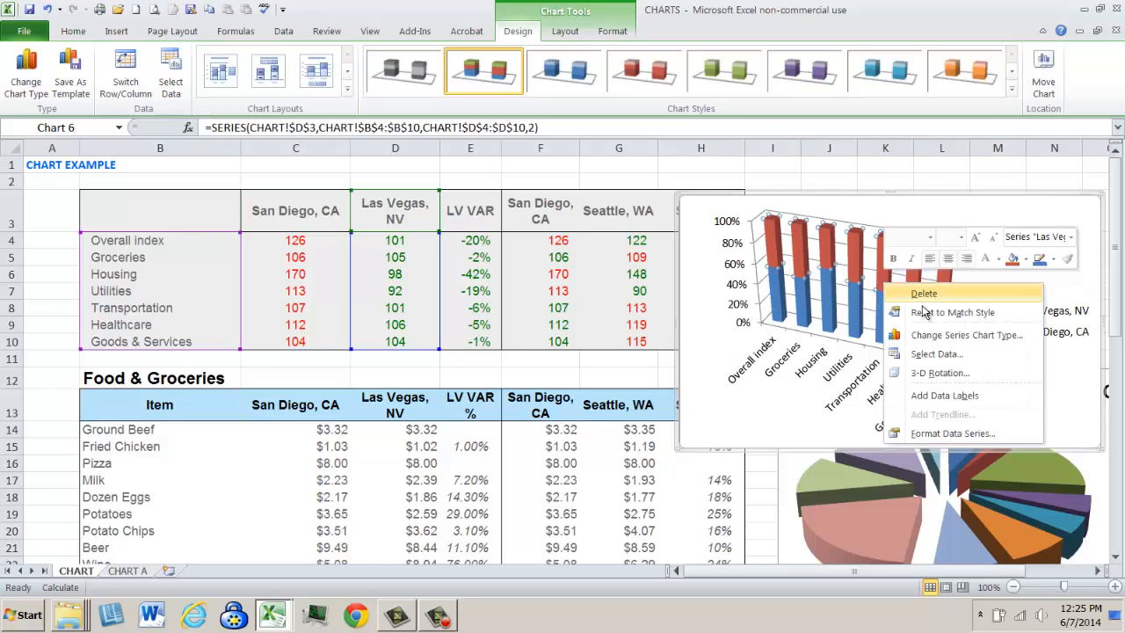
{"action": "left_click", "coordinate": [951, 352]}
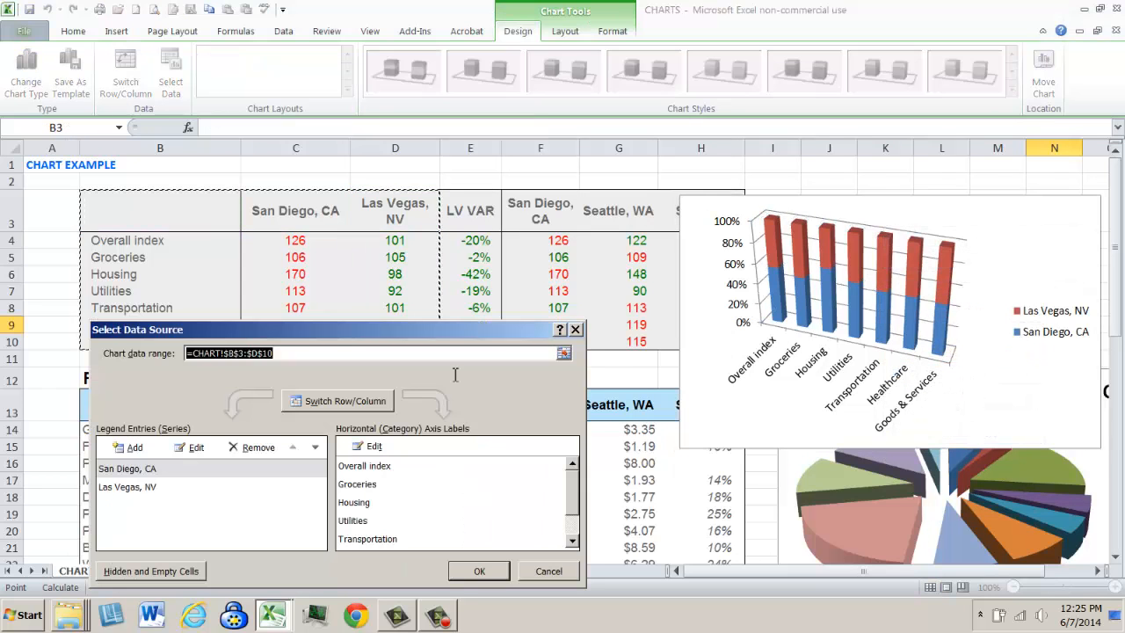
{"action": "left_click", "coordinate": [134, 449]}
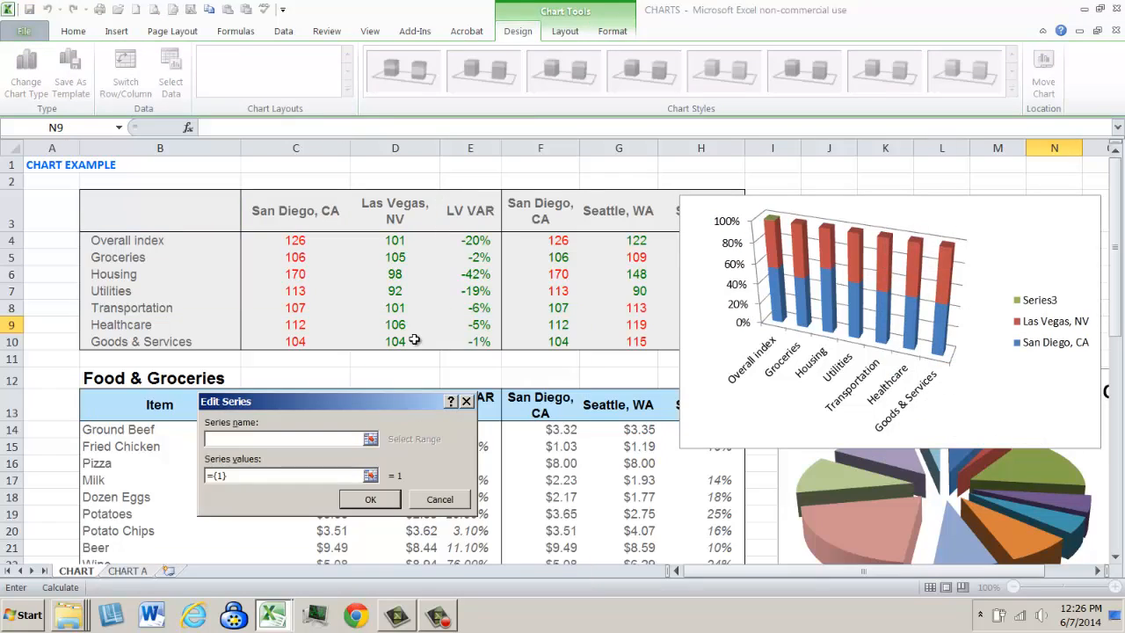
{"action": "left_click", "coordinate": [625, 212]}
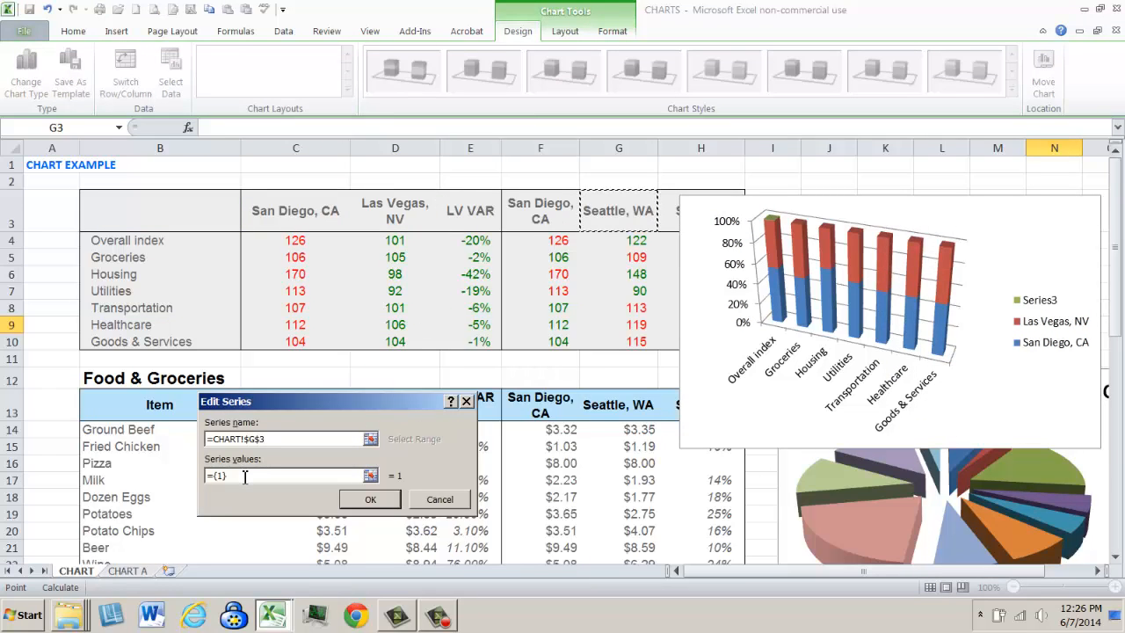
{"action": "left_click_drag", "start_coordinate": [245, 475], "coordinate": [195, 482]}
{"action": "key", "text": "BackSpace"}
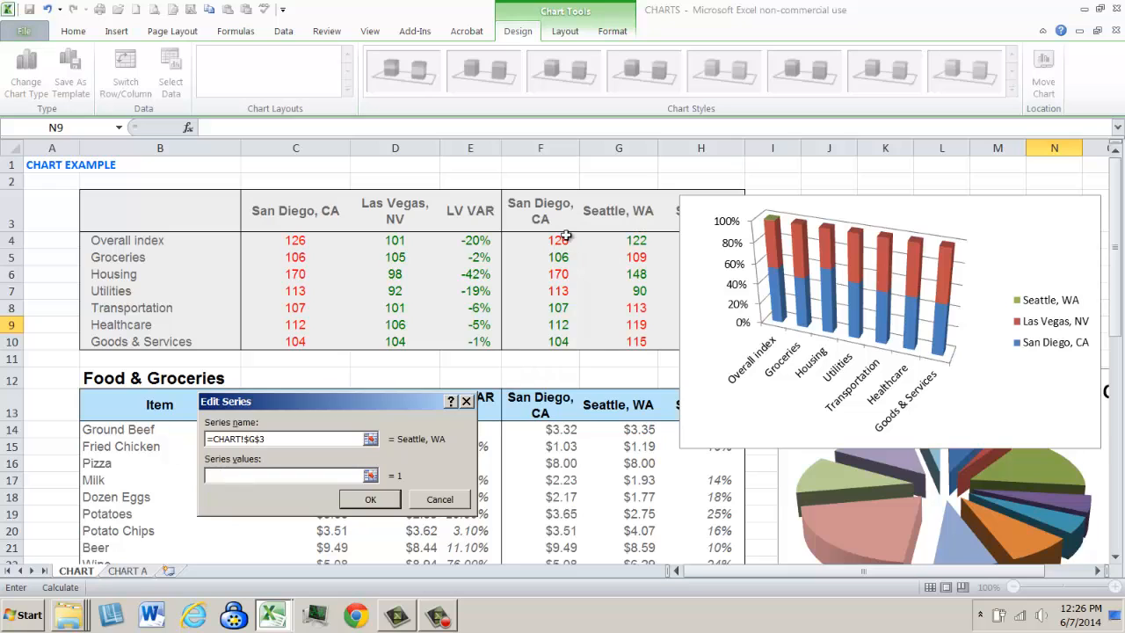
{"action": "left_click_drag", "start_coordinate": [639, 245], "coordinate": [648, 345]}
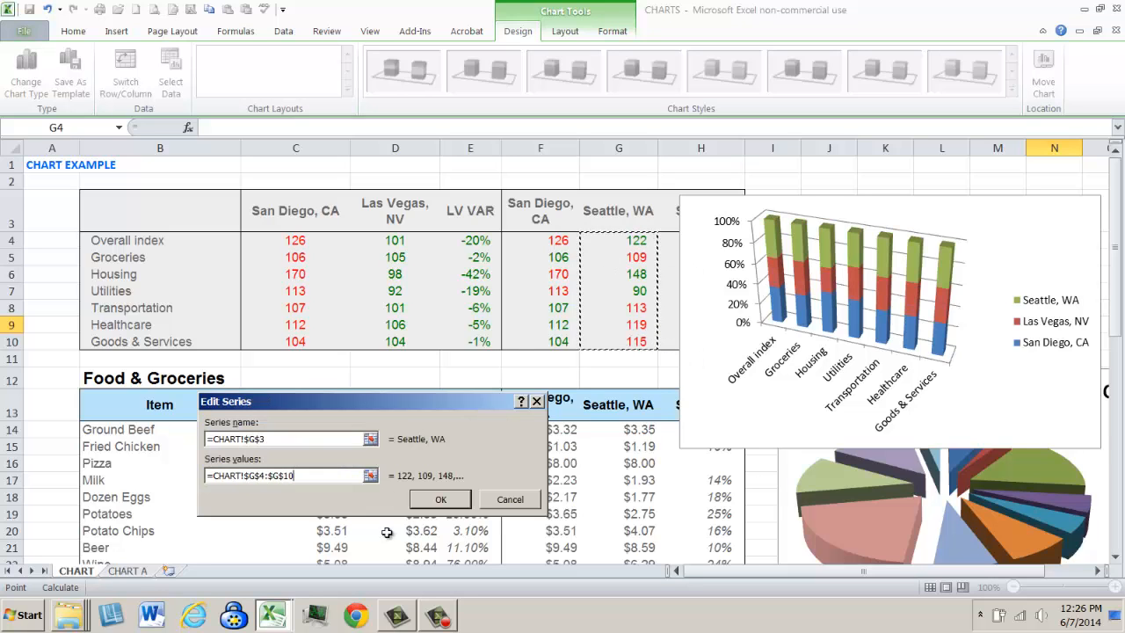
{"action": "left_click", "coordinate": [441, 499]}
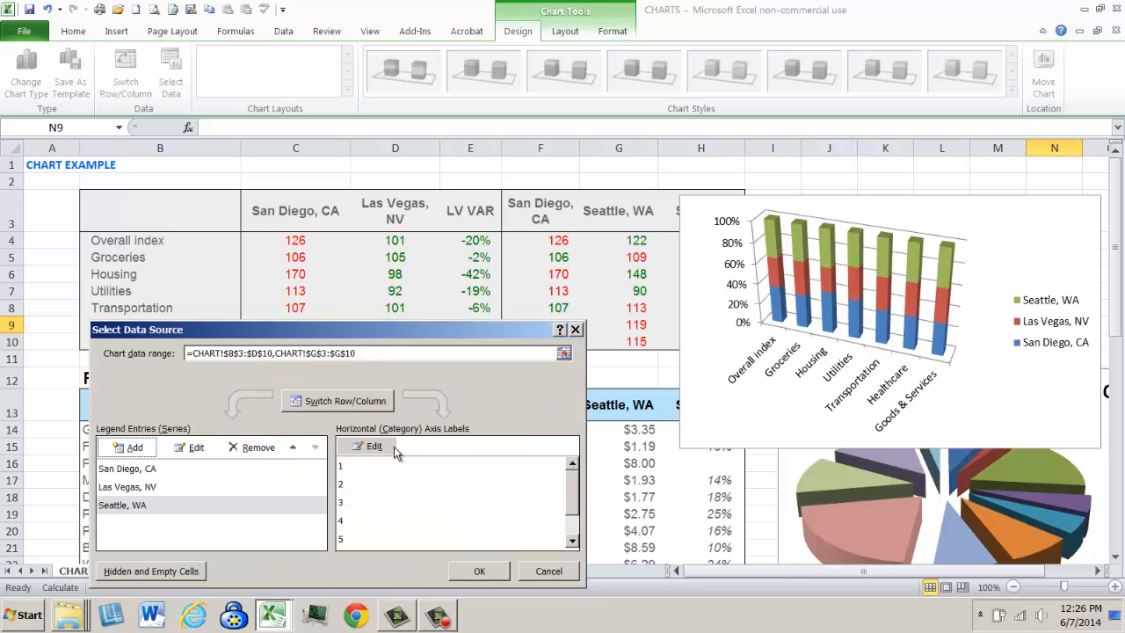
- Reassign the horizontal axis labels to B4:B10 for the three-city chart and apply the data source changes
{"action": "left_click", "coordinate": [368, 375]}
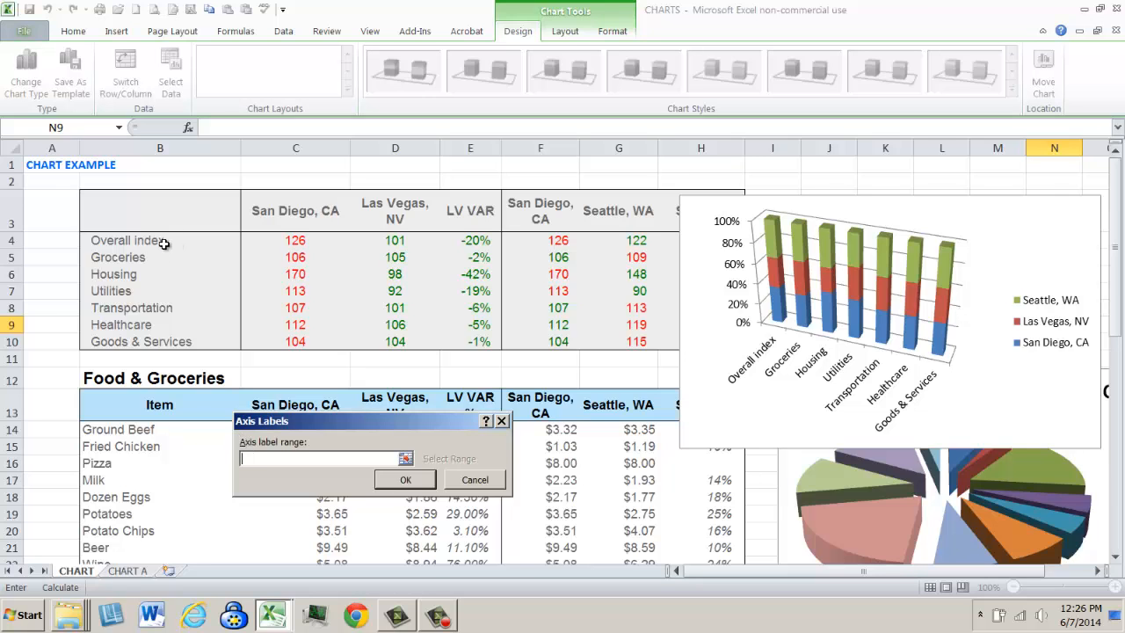
{"action": "left_click_drag", "start_coordinate": [158, 241], "coordinate": [175, 342]}
{"action": "left_click", "coordinate": [498, 477]}
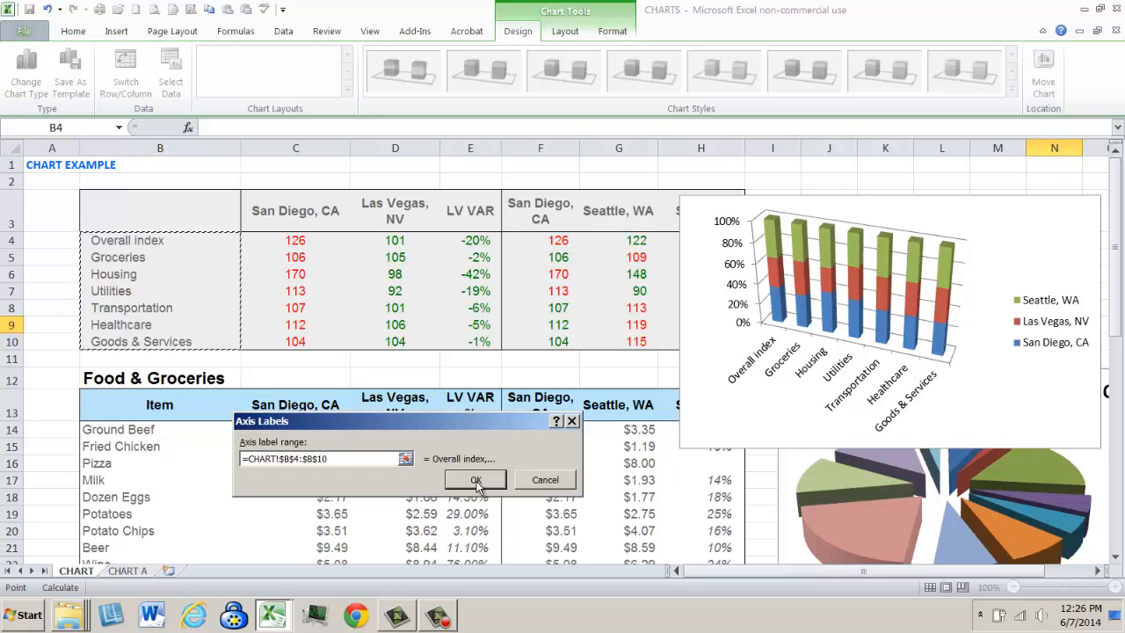
{"action": "left_click", "coordinate": [477, 572]}
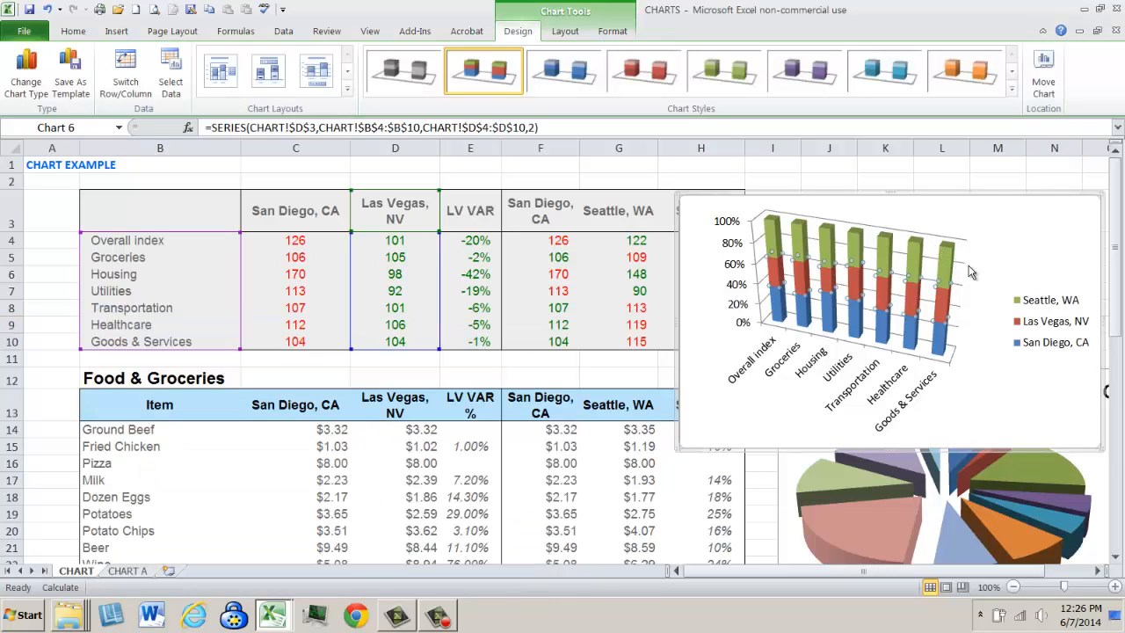
{"action": "left_click", "coordinate": [969, 391]}
{"action": "left_click", "coordinate": [1026, 393]}
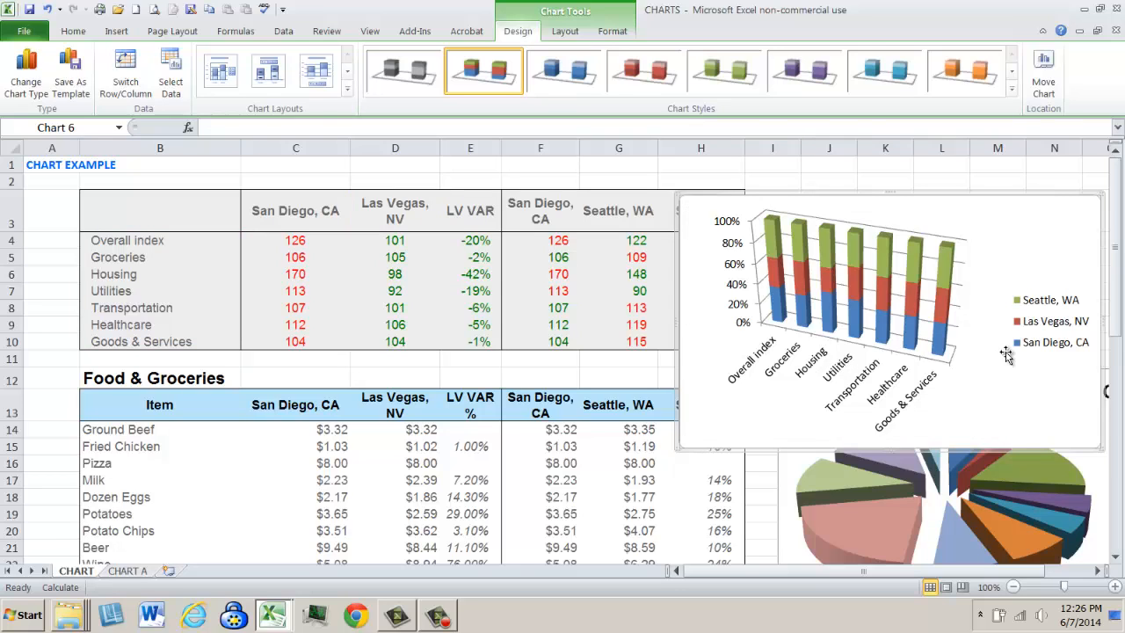
- Review the chart's data range, series list and category labels in its data source settings
{"action": "right_click", "coordinate": [855, 290]}
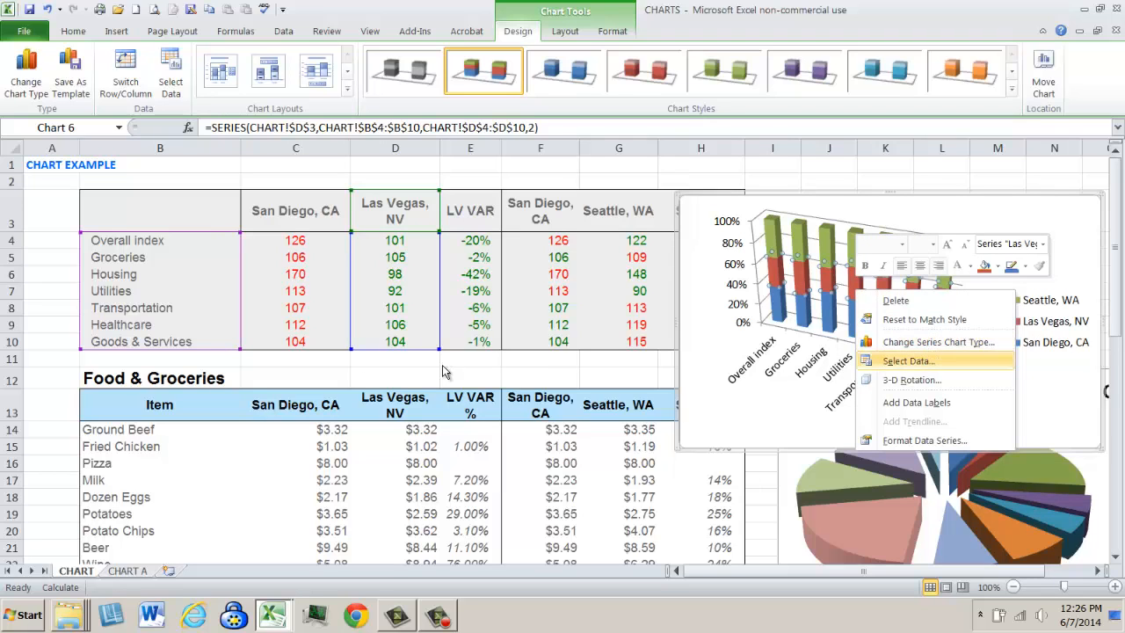
{"action": "key", "text": "Return"}
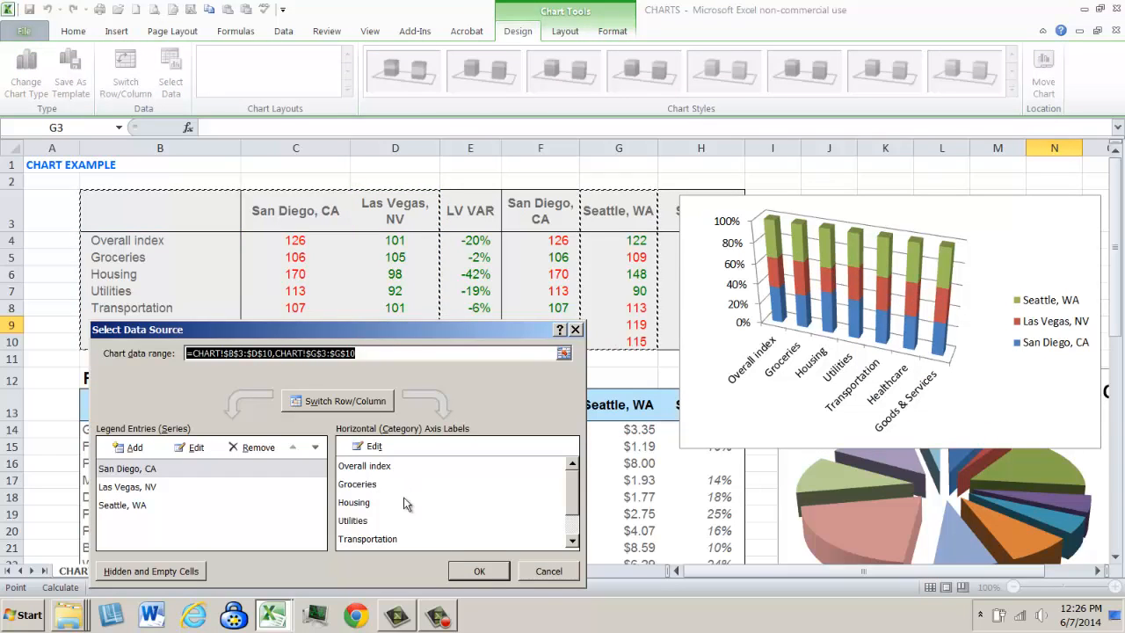
{"action": "left_click", "coordinate": [479, 572]}
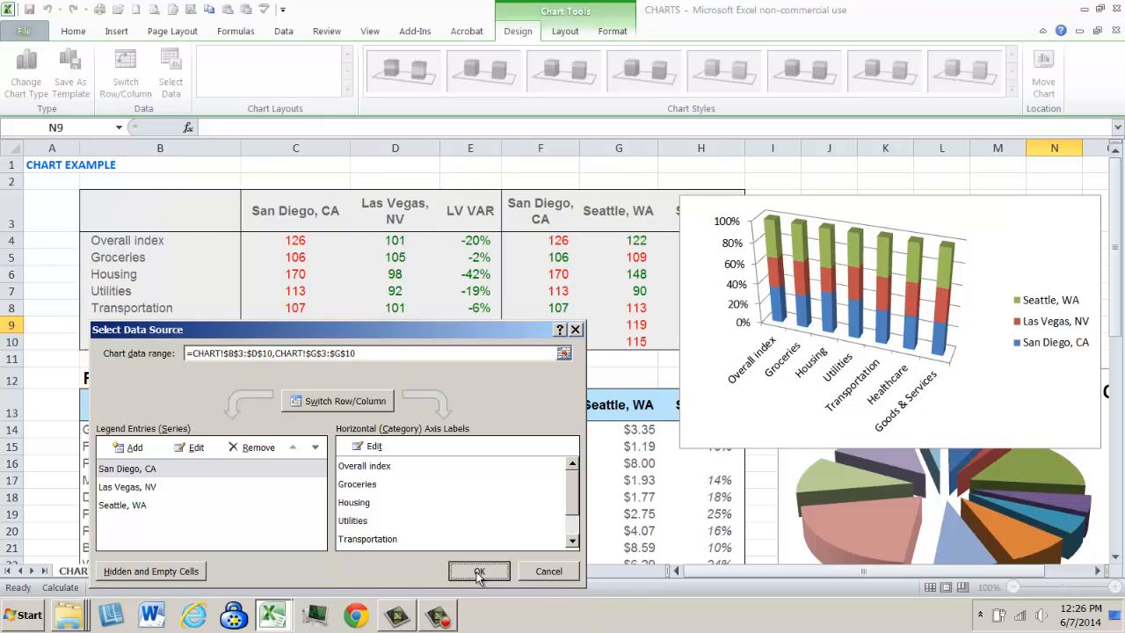
- Cut the three-city column chart and paste it at B3 on a new worksheet
{"action": "left_click", "coordinate": [879, 204]}
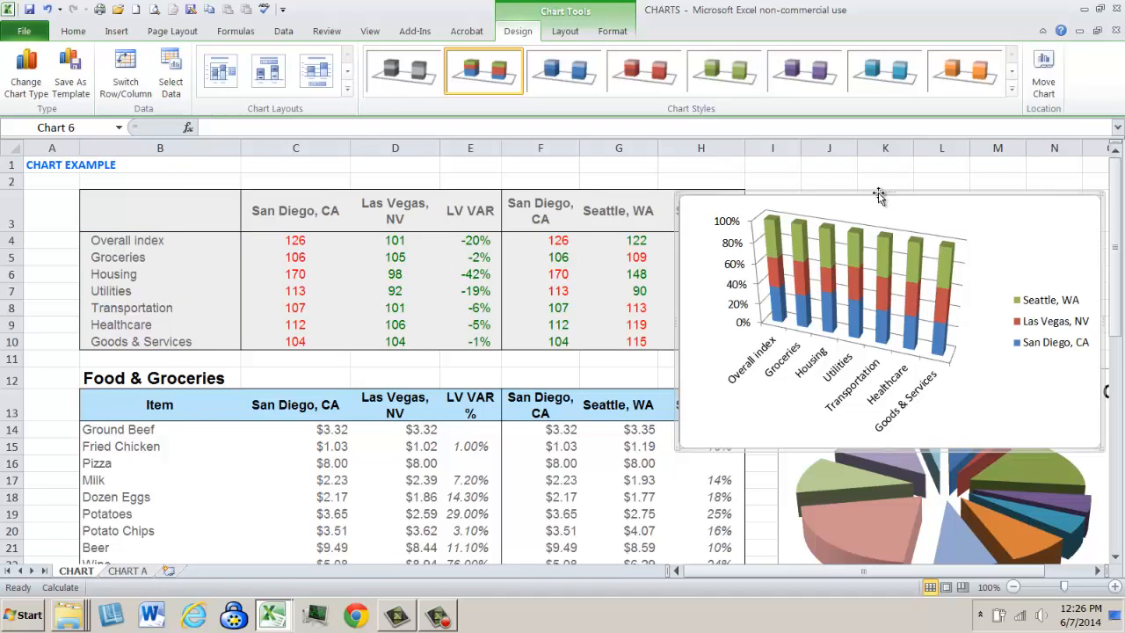
{"action": "right_click", "coordinate": [878, 195]}
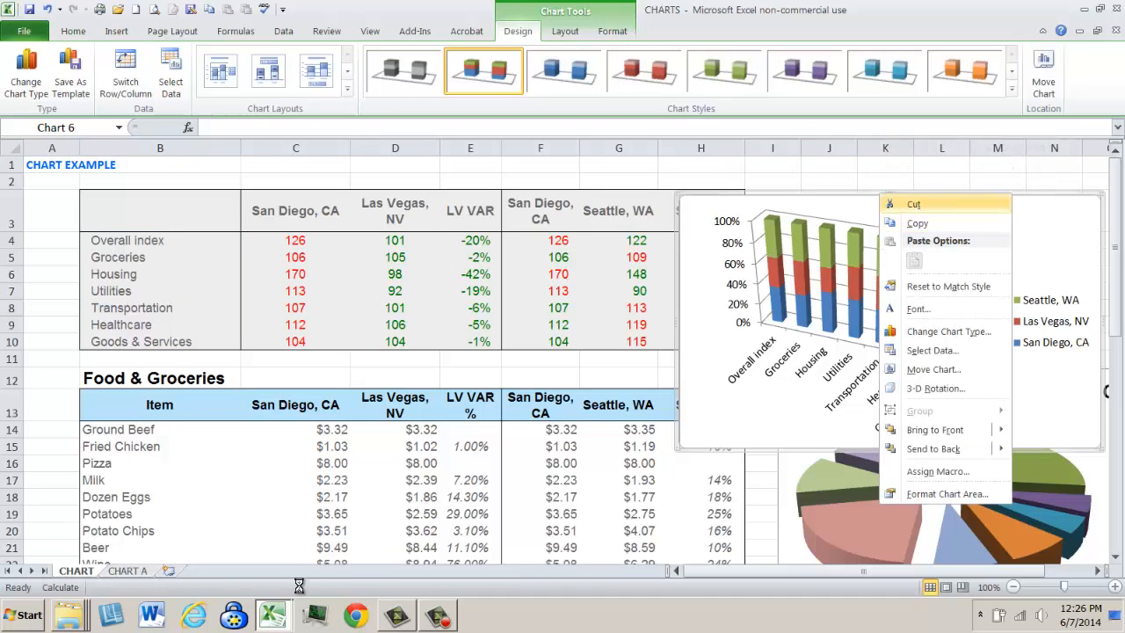
{"action": "left_click", "coordinate": [168, 570]}
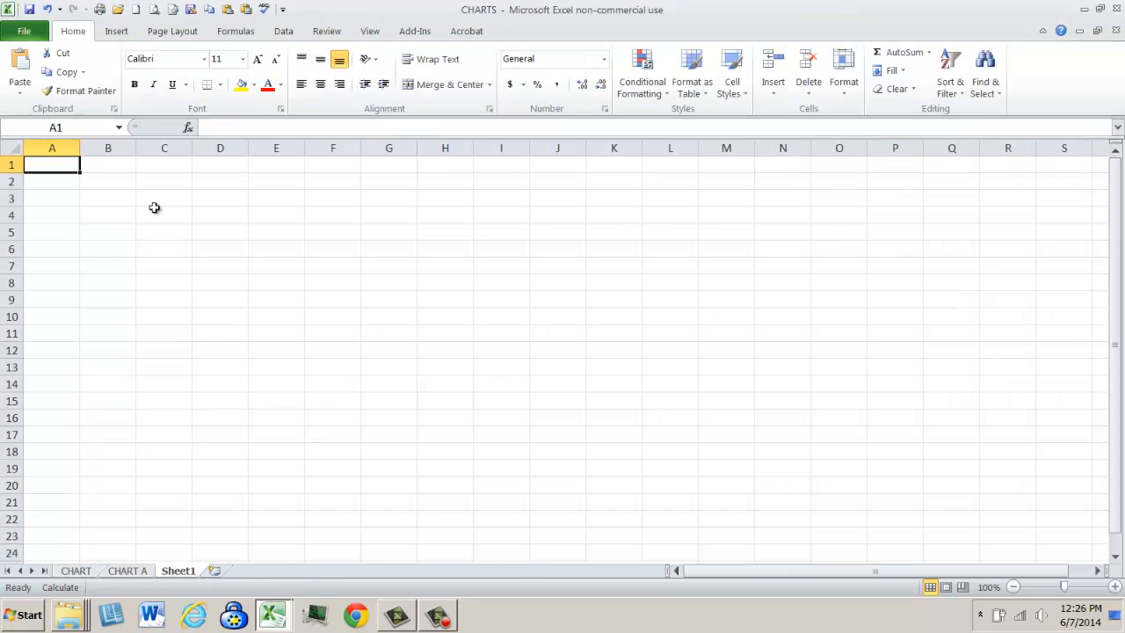
{"action": "left_click", "coordinate": [124, 200]}
{"action": "right_click", "coordinate": [124, 200]}
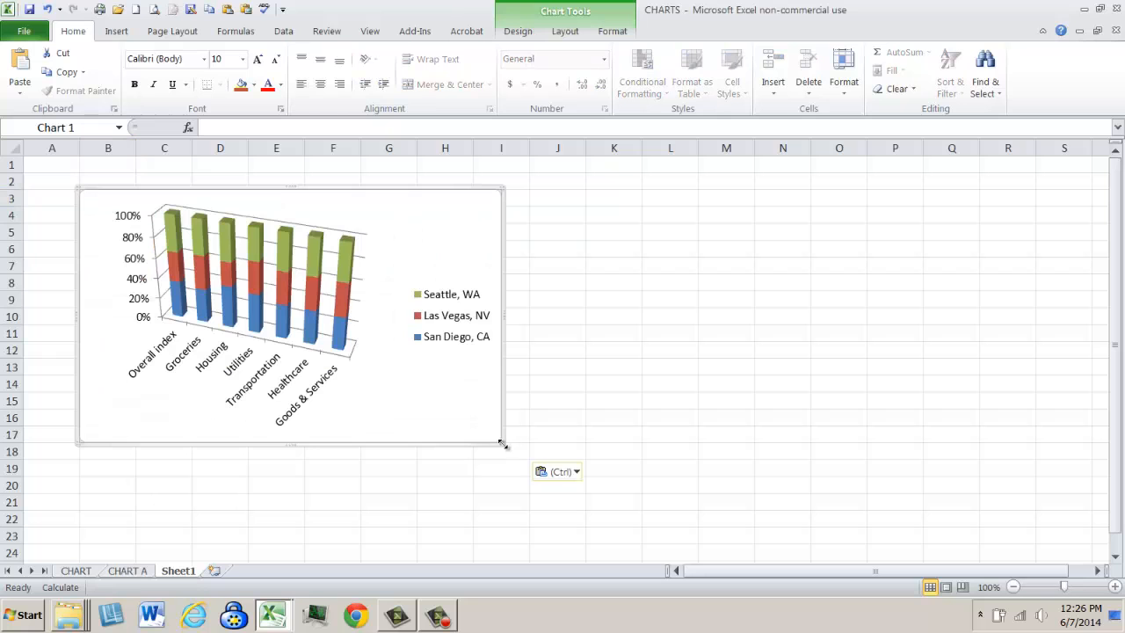
- Enlarge the pasted chart down to about row 23 and shrink its plot area to leave empty space above the columns
{"action": "left_click", "coordinate": [281, 256]}
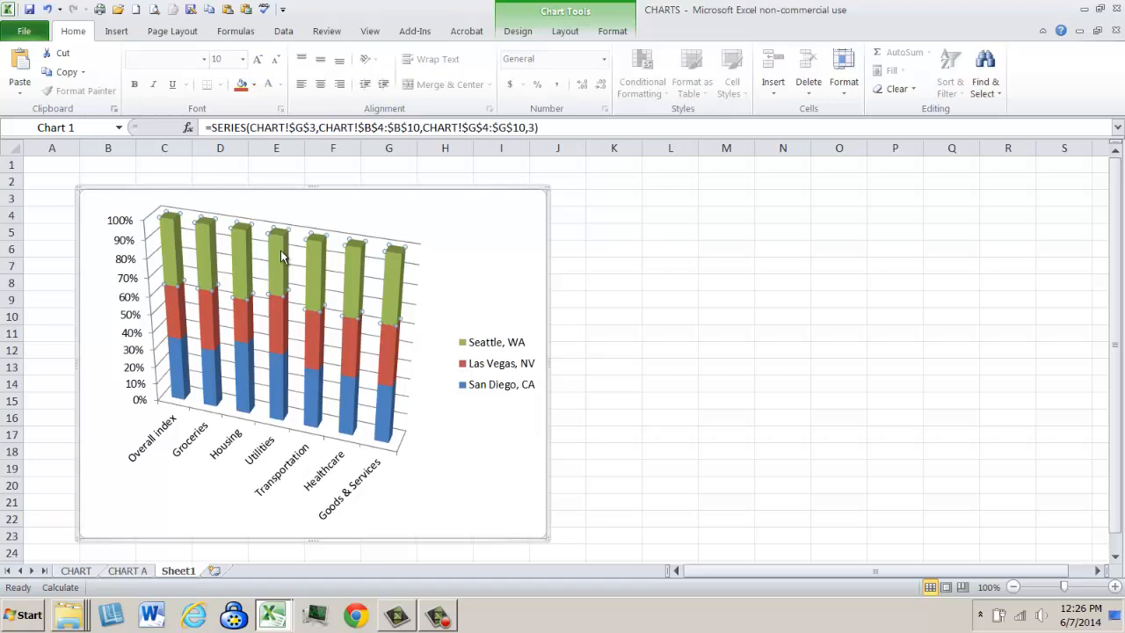
{"action": "left_click", "coordinate": [418, 283]}
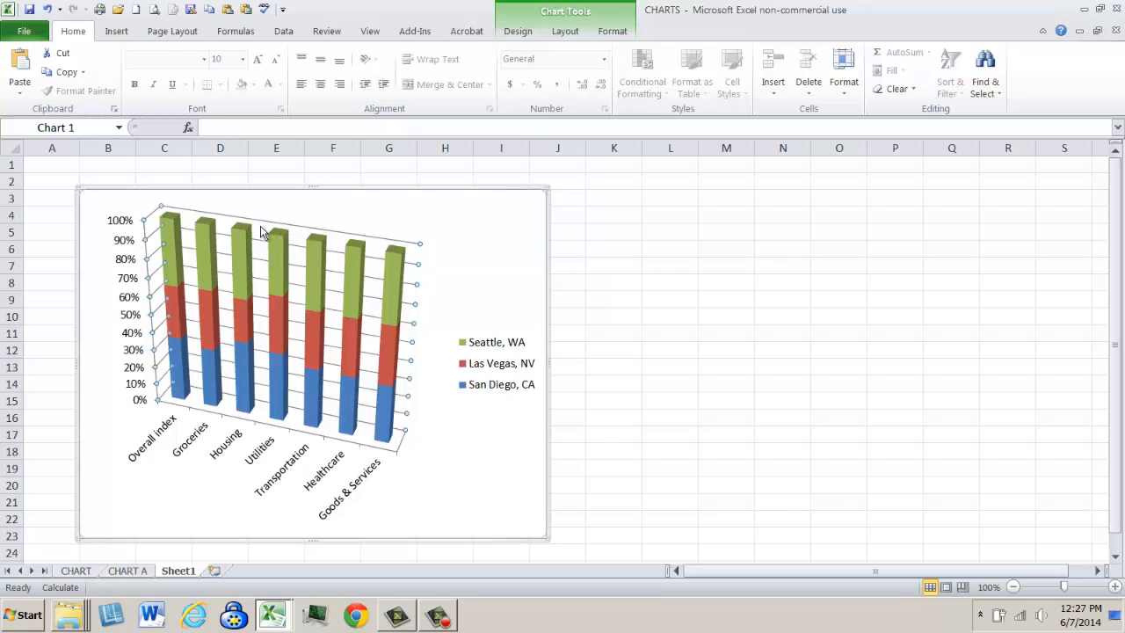
{"action": "left_click", "coordinate": [359, 449]}
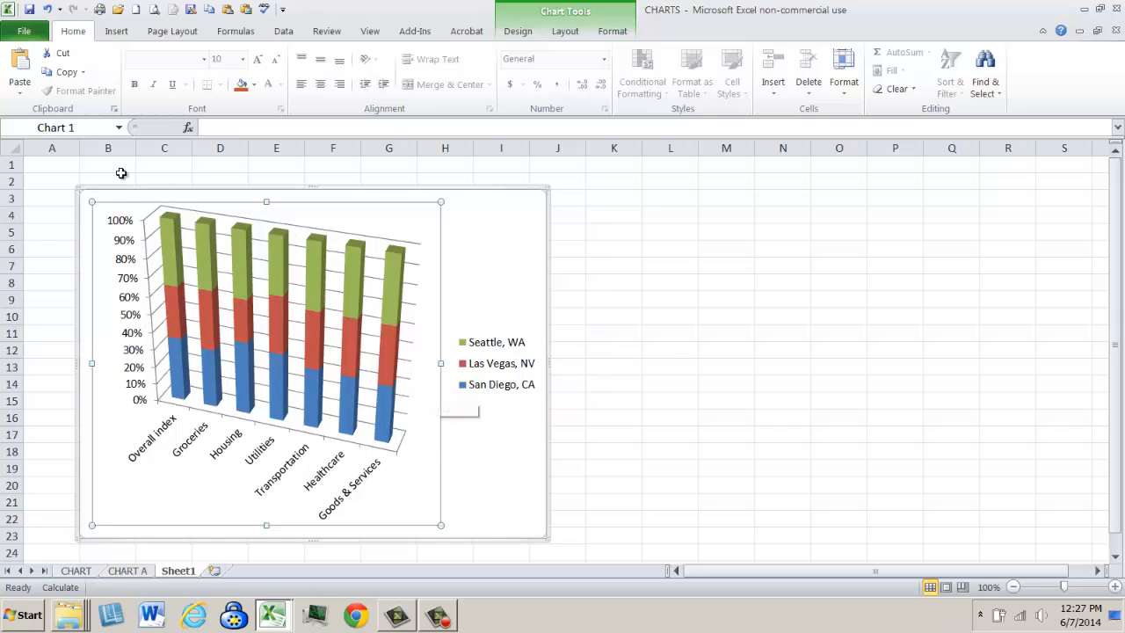
{"action": "left_click_drag", "start_coordinate": [92, 203], "coordinate": [136, 261]}
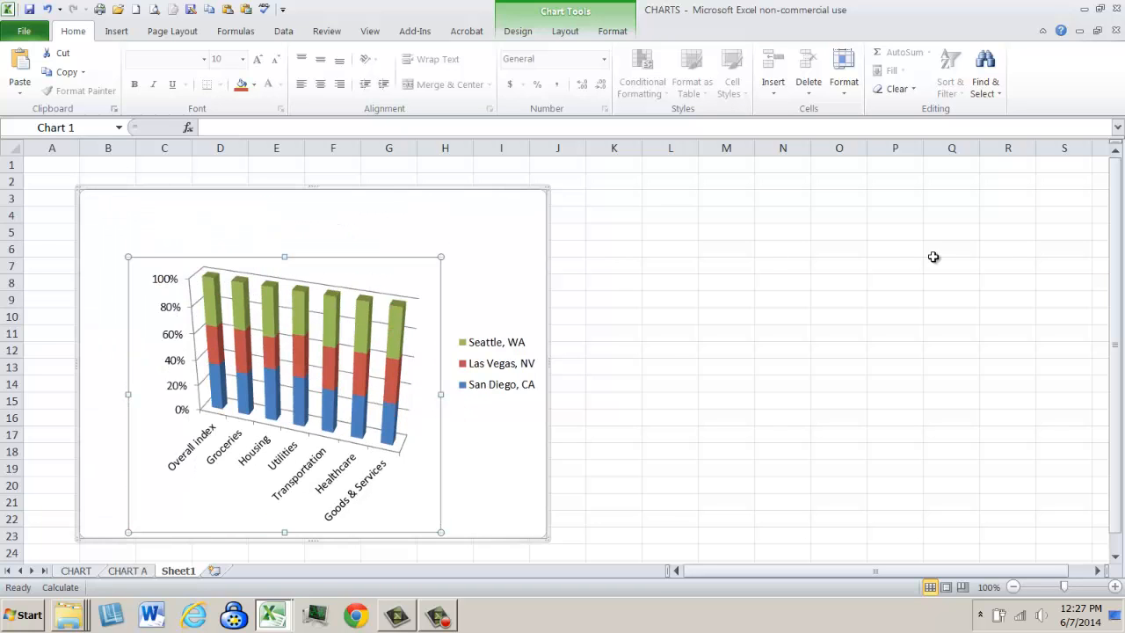
{"action": "left_click", "coordinate": [932, 255]}
- Give the chart area of the three-city column chart a solid red border
{"action": "left_click", "coordinate": [277, 219]}
{"action": "right_click", "coordinate": [277, 219]}
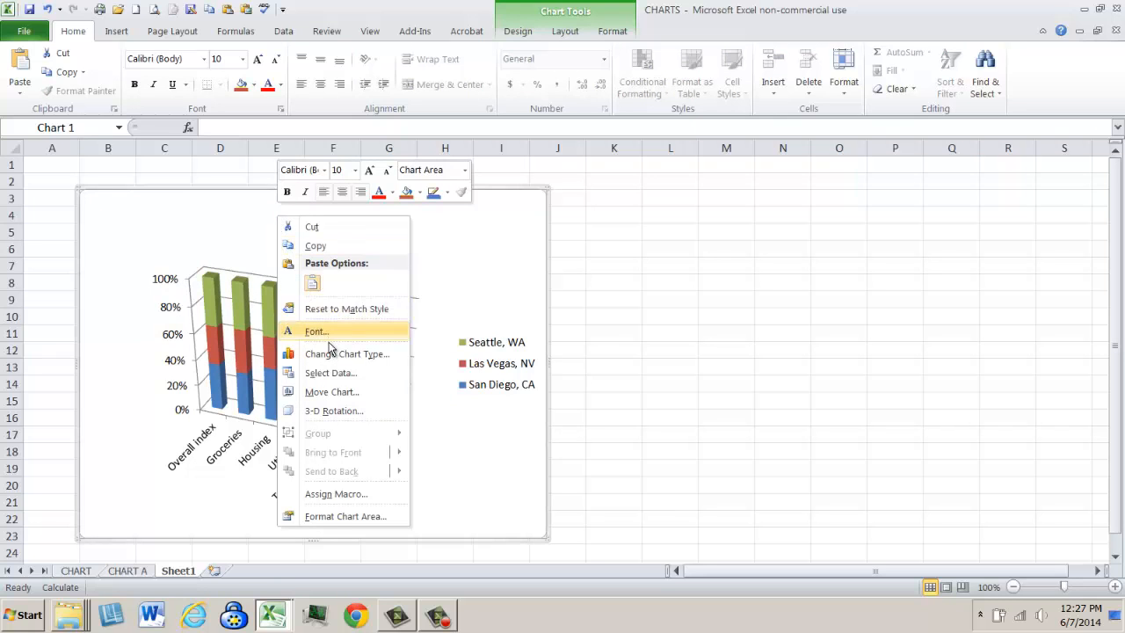
{"action": "left_click", "coordinate": [333, 516]}
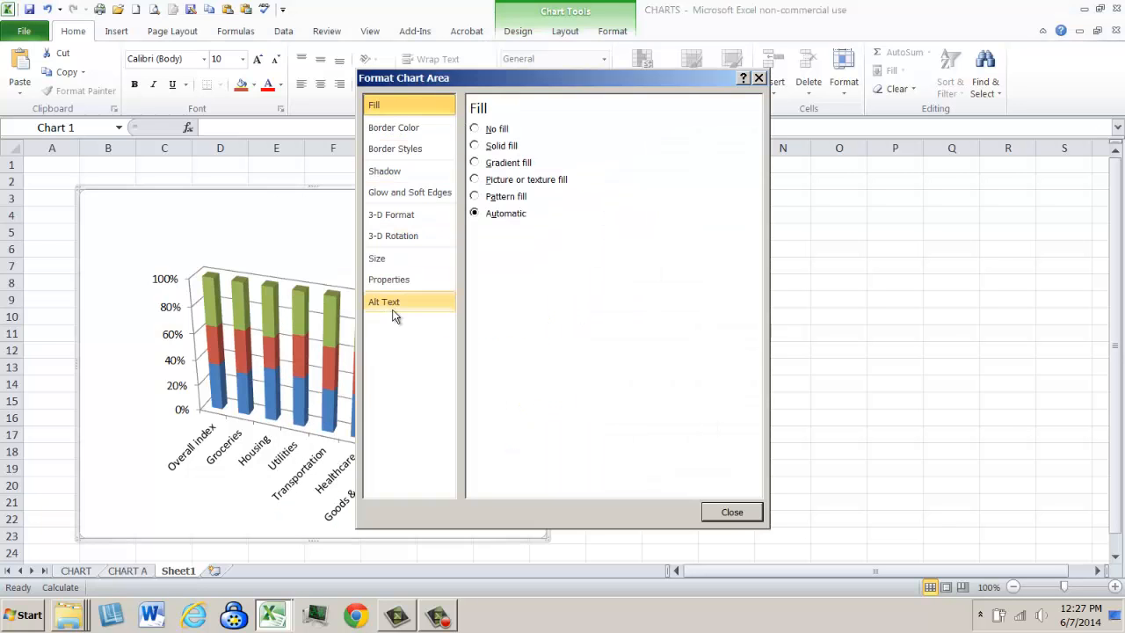
{"action": "left_click", "coordinate": [400, 128]}
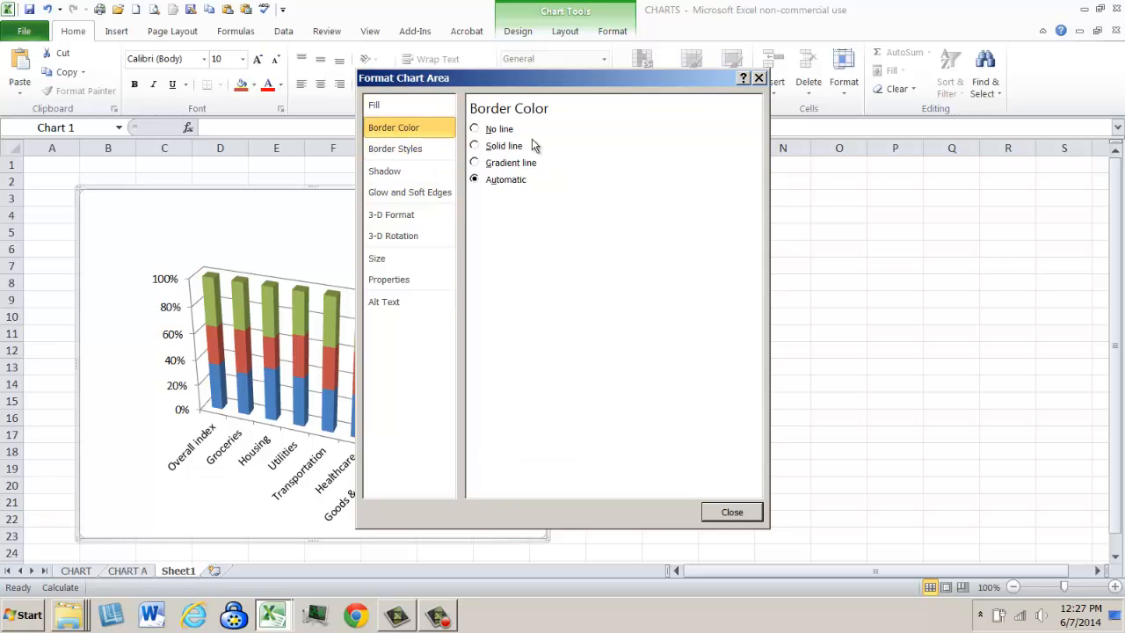
{"action": "left_click", "coordinate": [475, 146]}
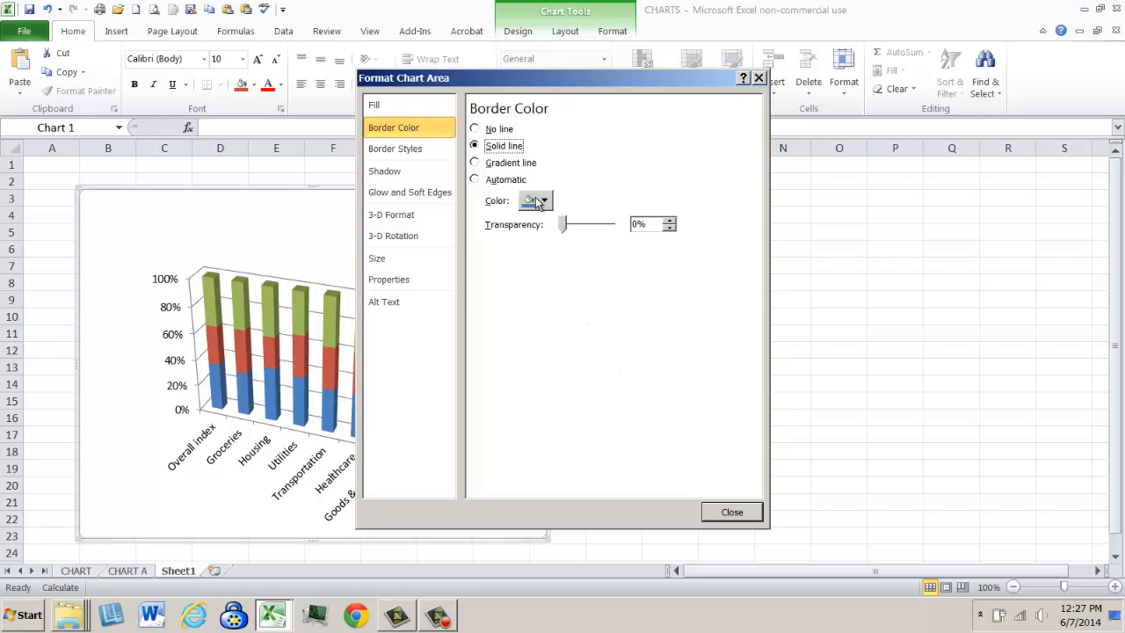
{"action": "left_click", "coordinate": [491, 181]}
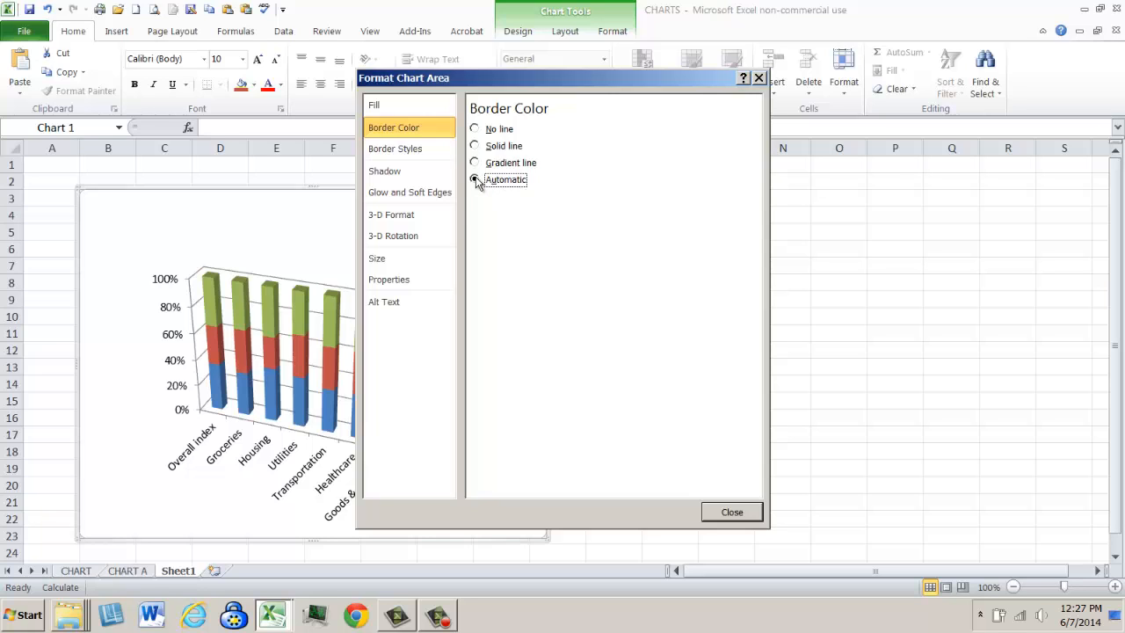
{"action": "left_click", "coordinate": [489, 149]}
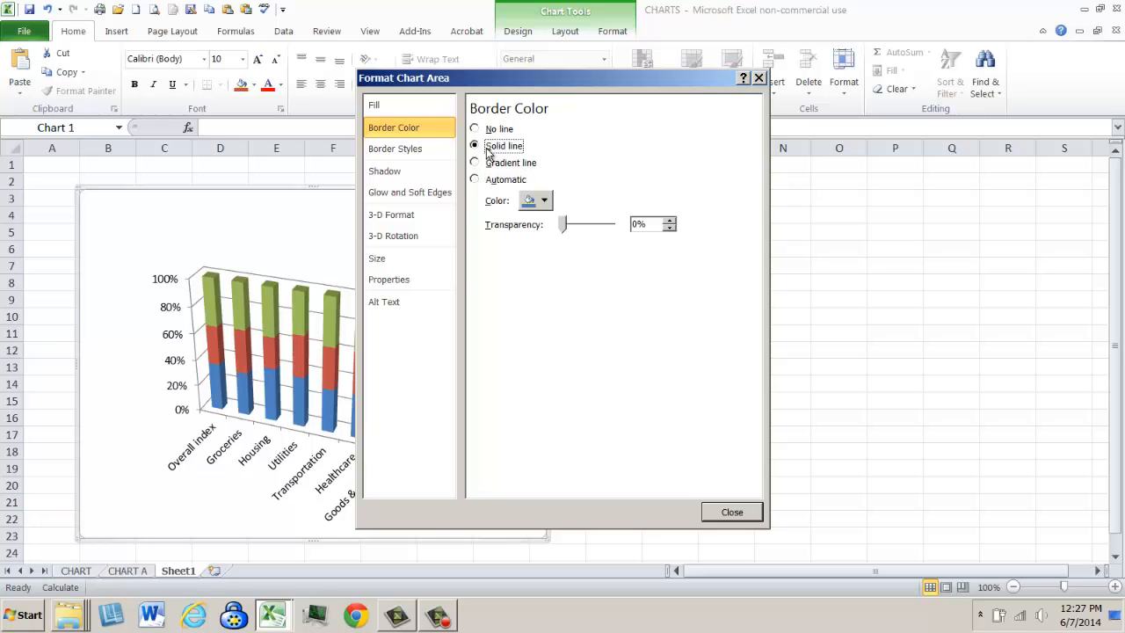
{"action": "left_click", "coordinate": [544, 201]}
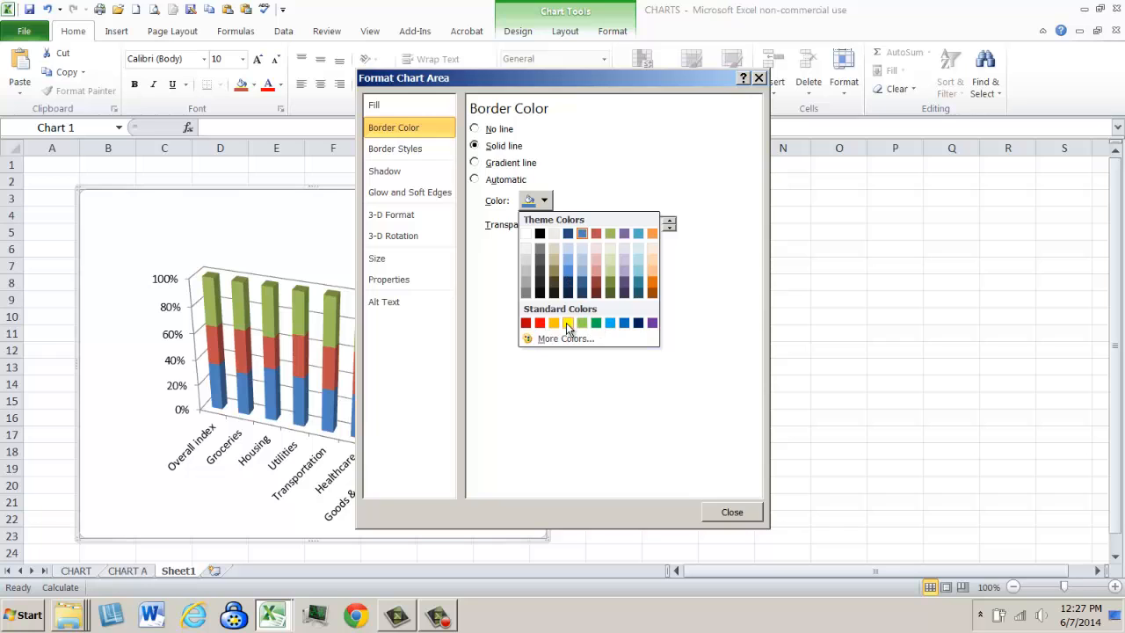
{"action": "left_click", "coordinate": [540, 322]}
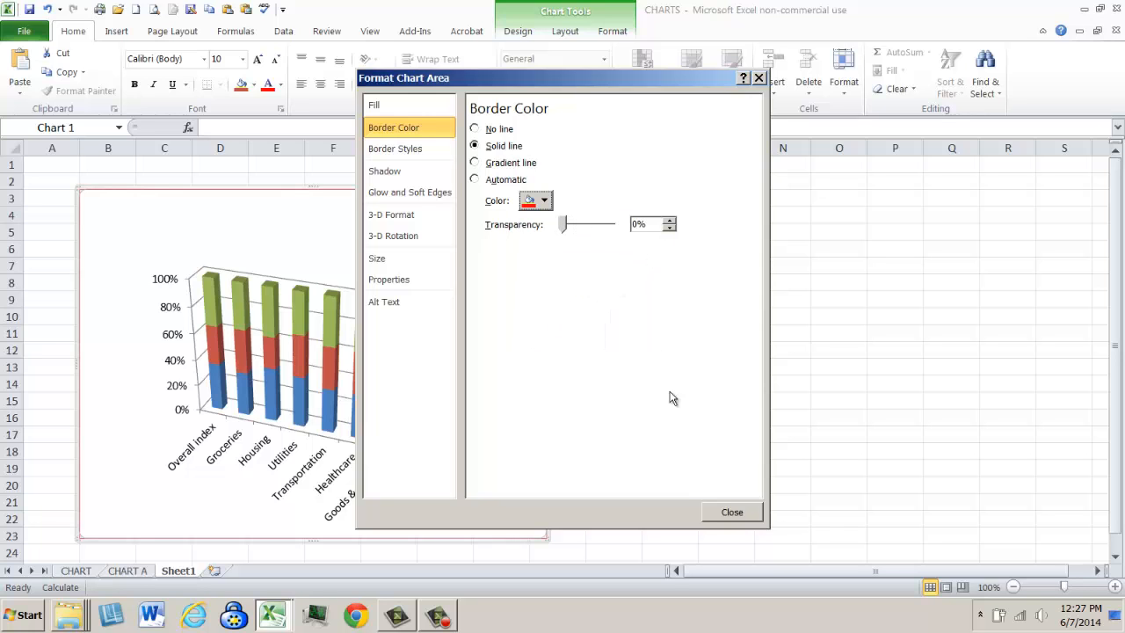
{"action": "left_click", "coordinate": [738, 513]}
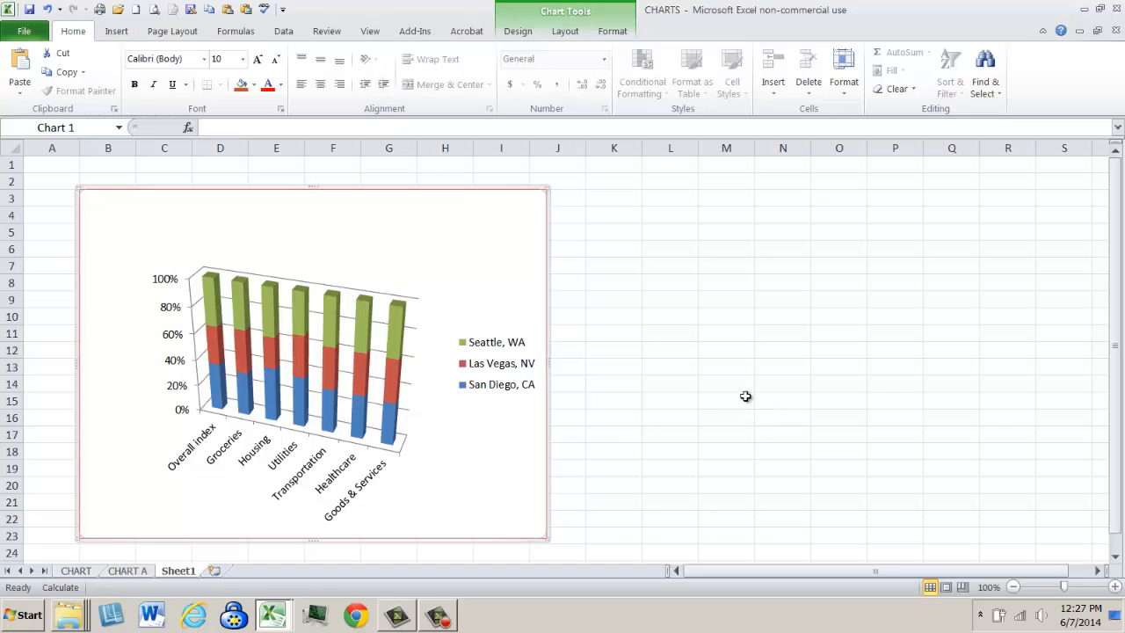
{"action": "left_click", "coordinate": [204, 269]}
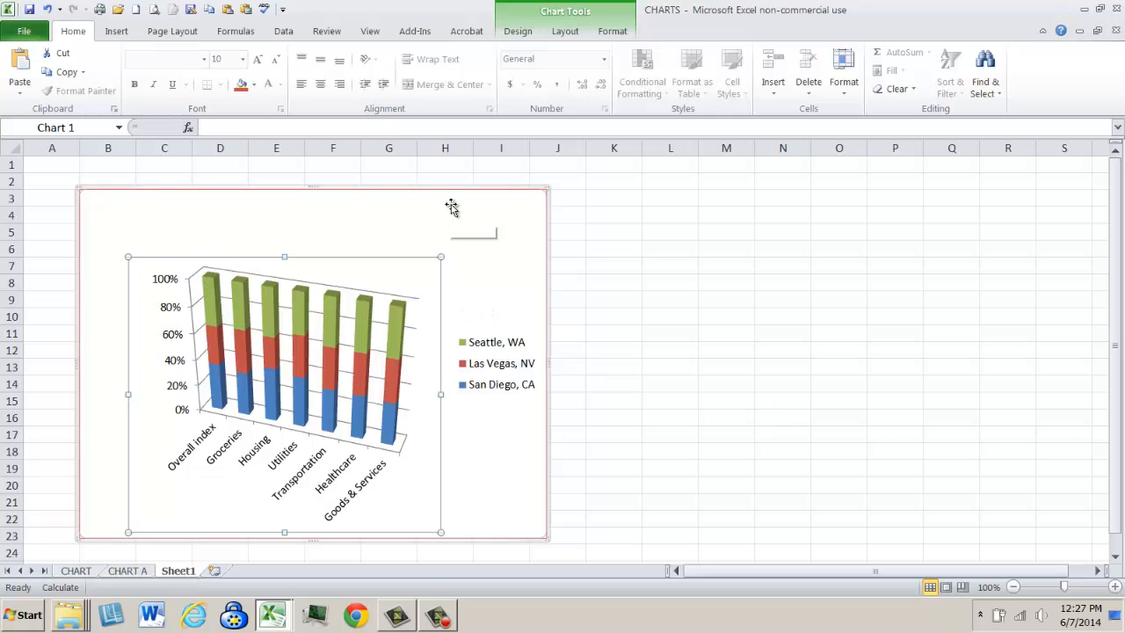
{"action": "left_click", "coordinate": [710, 234]}
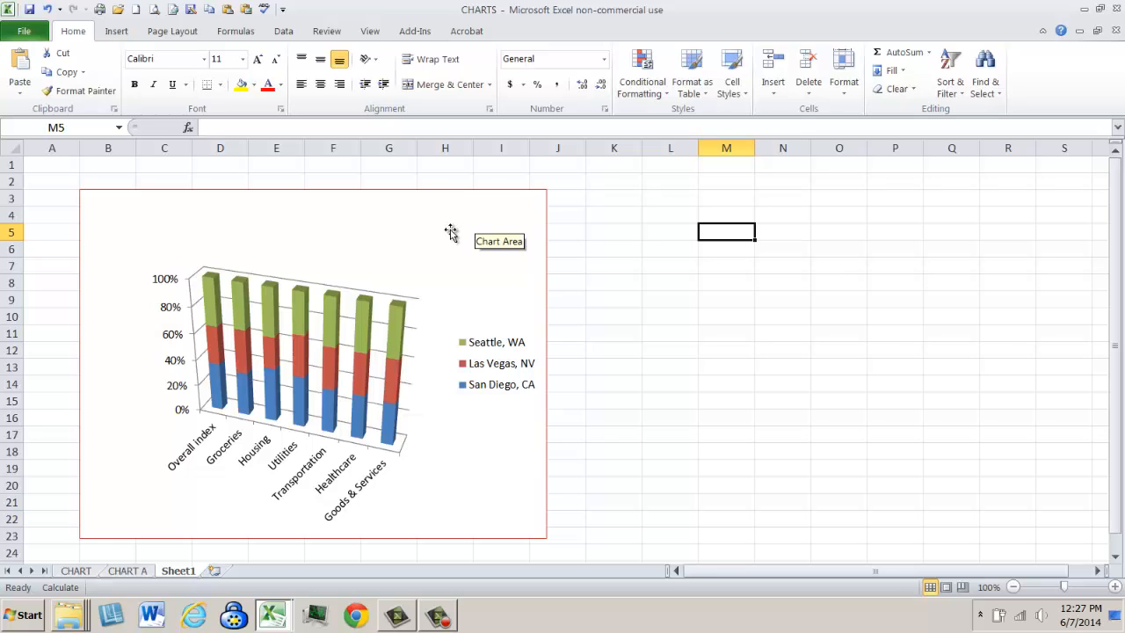
- Insert a 2-D line chart with markers from B3:D10 on the CHART sheet
{"action": "left_click", "coordinate": [79, 570]}
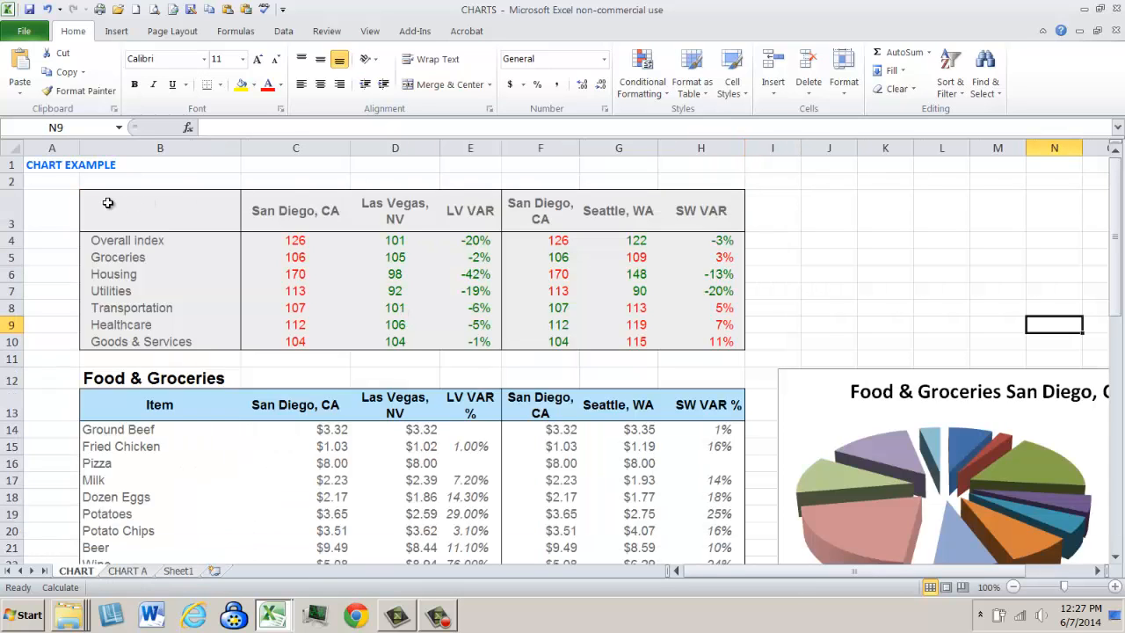
{"action": "left_click_drag", "start_coordinate": [108, 203], "coordinate": [372, 339]}
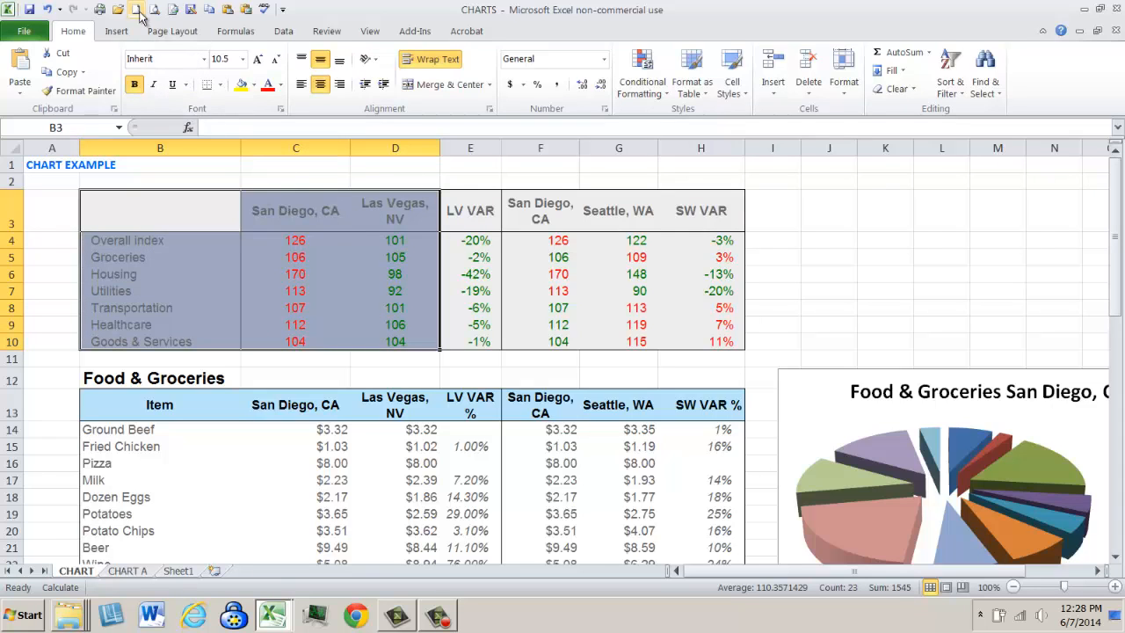
{"action": "left_click", "coordinate": [116, 32]}
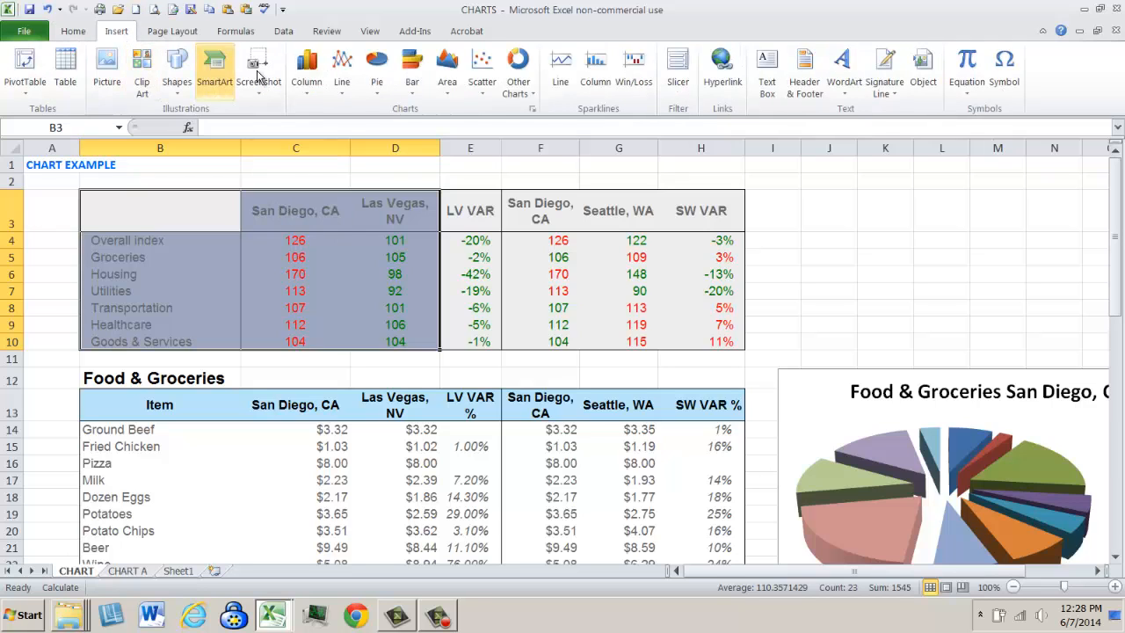
{"action": "left_click", "coordinate": [343, 88]}
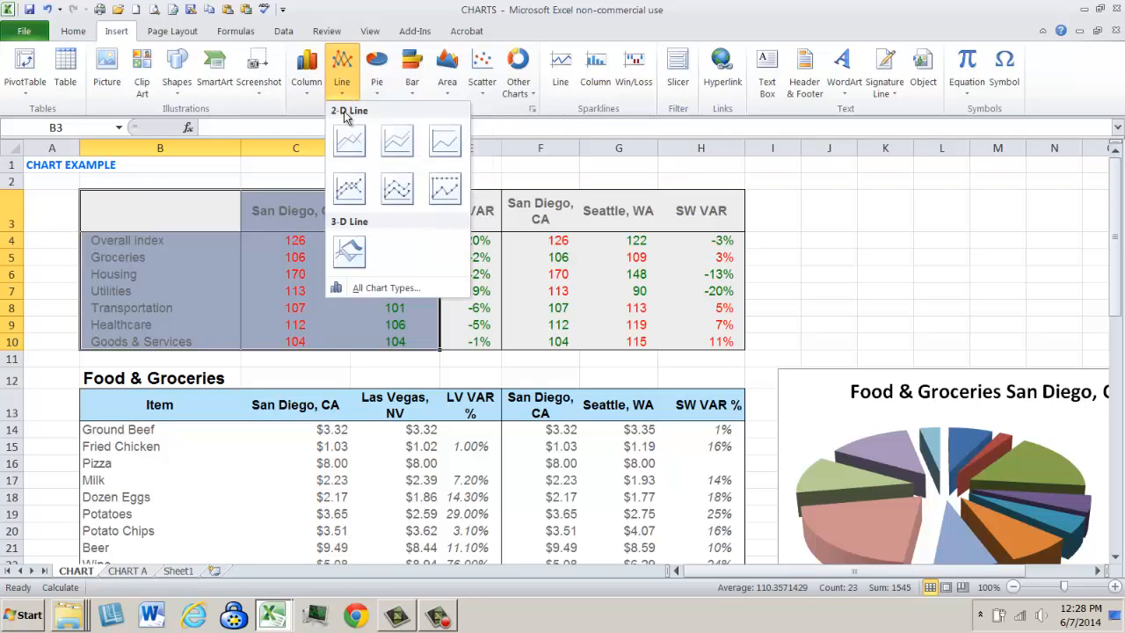
{"action": "left_click", "coordinate": [352, 190]}
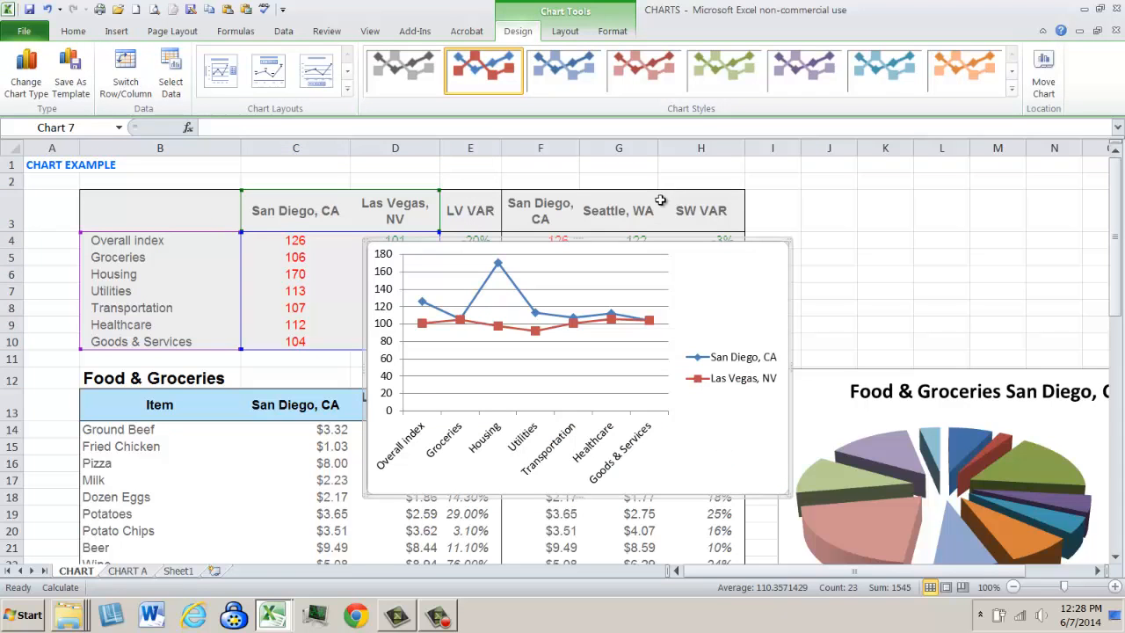
- Add data labels to the Las Vegas, NV series of the line chart
{"action": "right_click", "coordinate": [535, 333]}
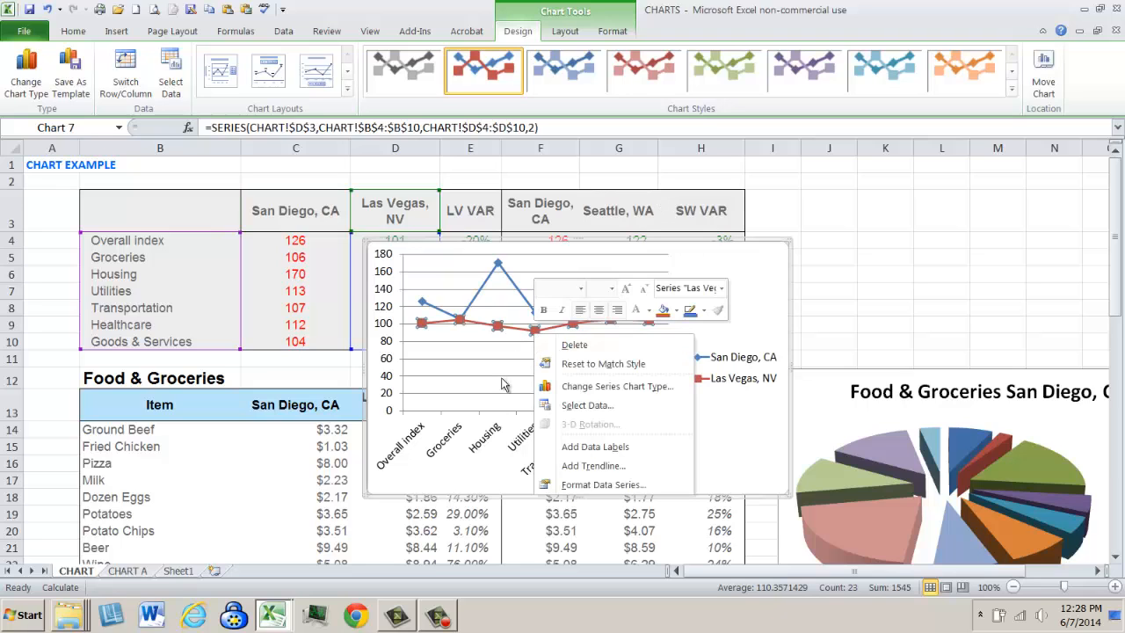
{"action": "left_click", "coordinate": [588, 450]}
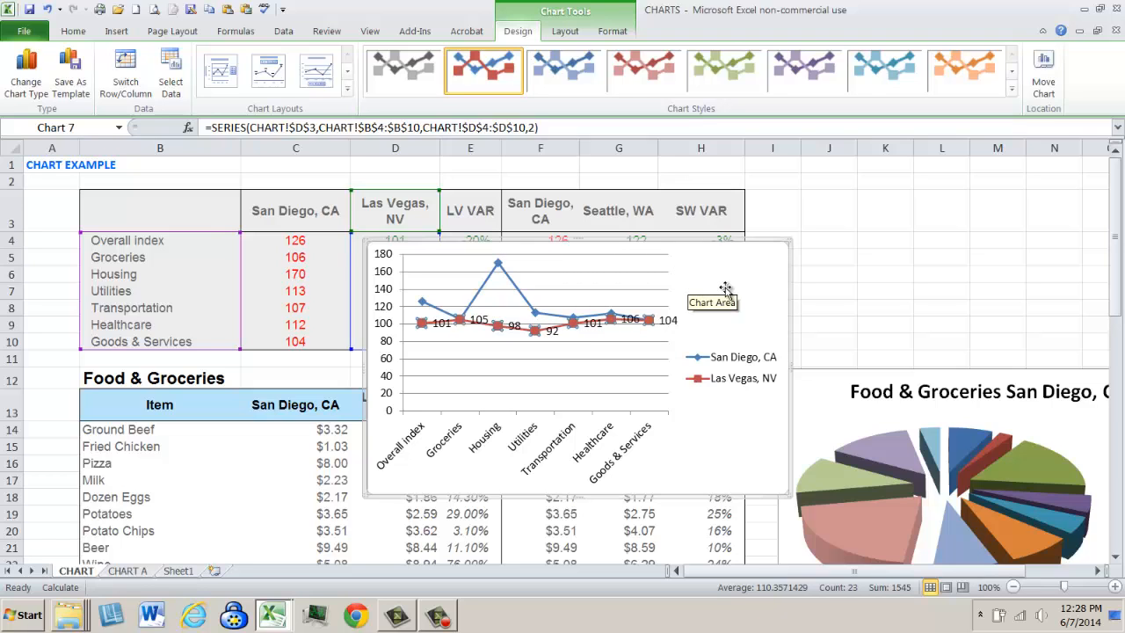
{"action": "left_click", "coordinate": [889, 259]}
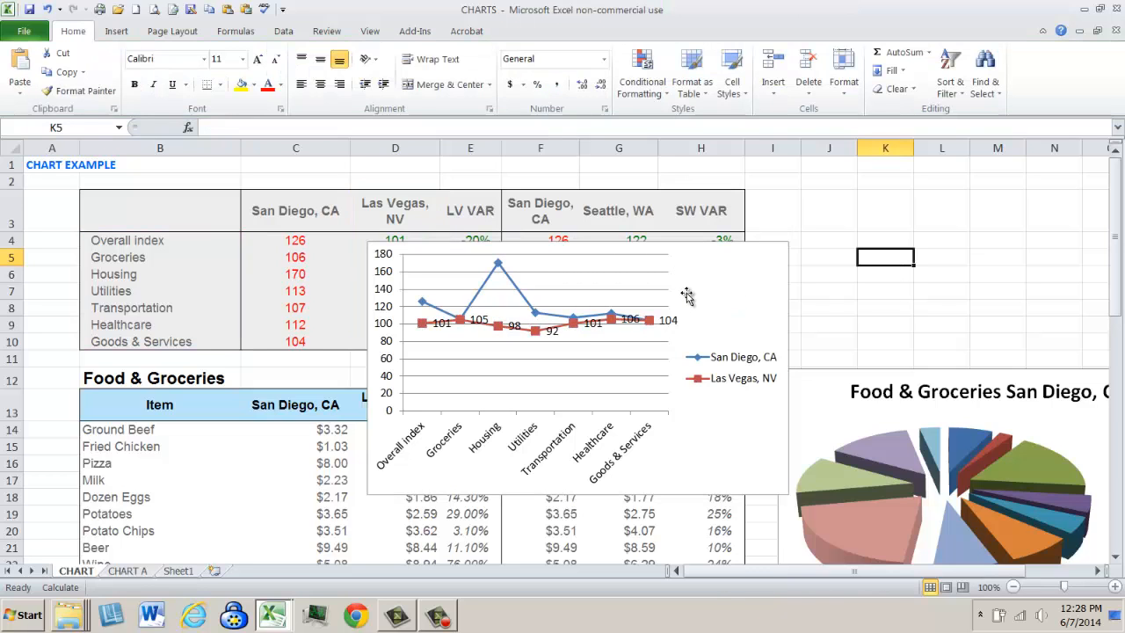
- Delete the San Diego and Las Vegas line chart from the CHART sheet
{"action": "right_click", "coordinate": [686, 294]}
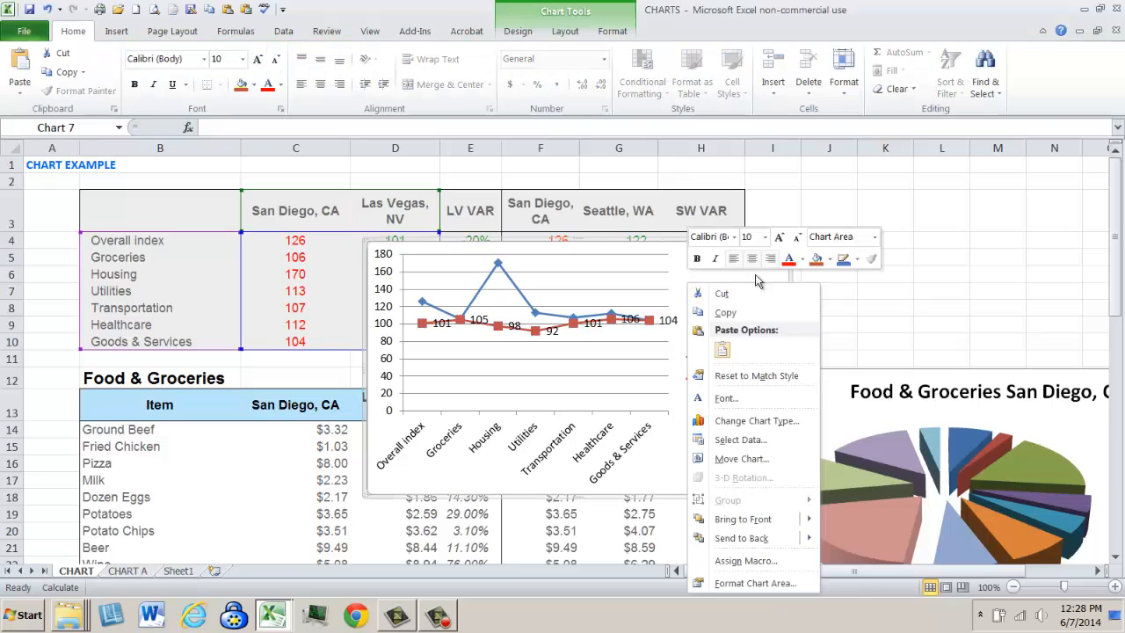
{"action": "left_click", "coordinate": [881, 286]}
{"action": "key", "text": "Delete"}
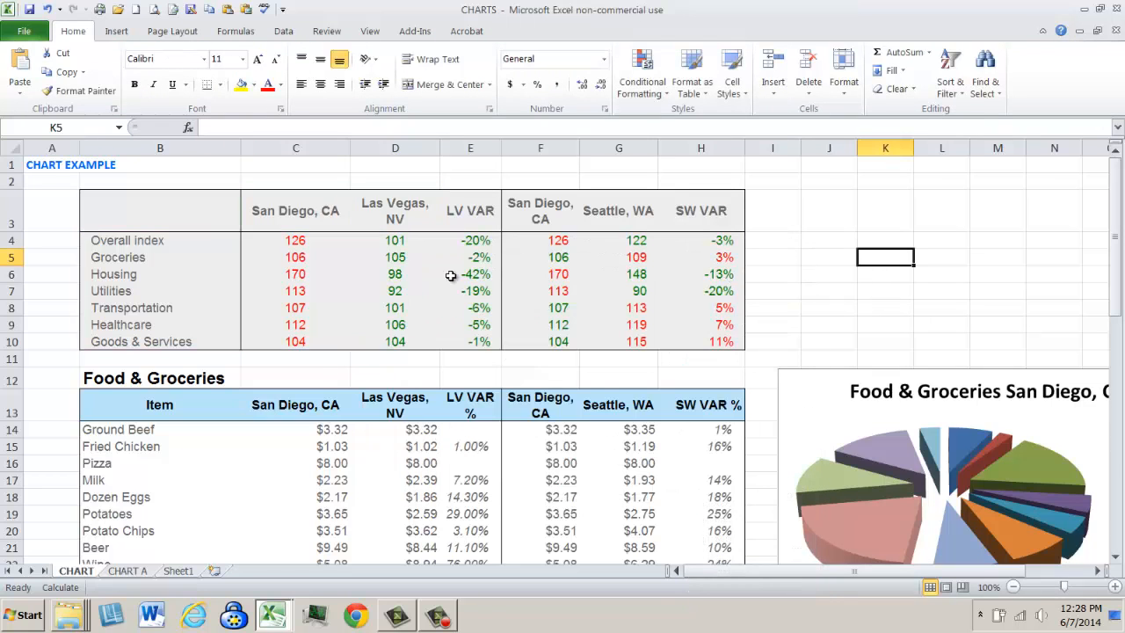
- Insert a 3-D cone chart from B3:D10 and the Seattle, WA column G3:G10
{"action": "left_click_drag", "start_coordinate": [169, 211], "coordinate": [371, 339]}
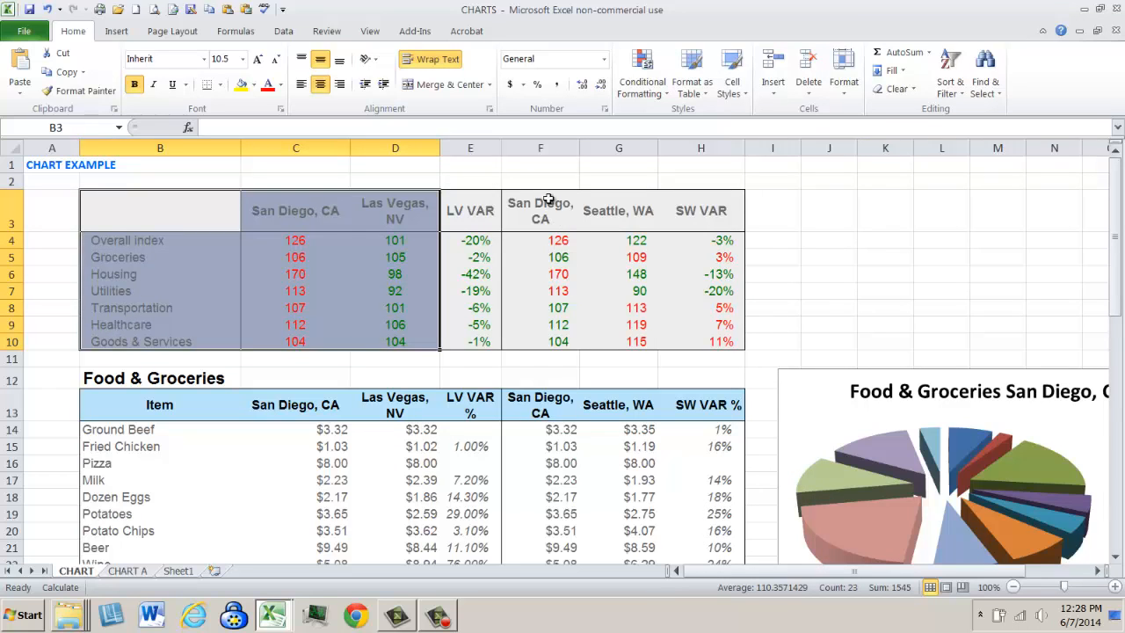
{"action": "left_click_drag", "start_coordinate": [611, 203], "coordinate": [623, 338]}
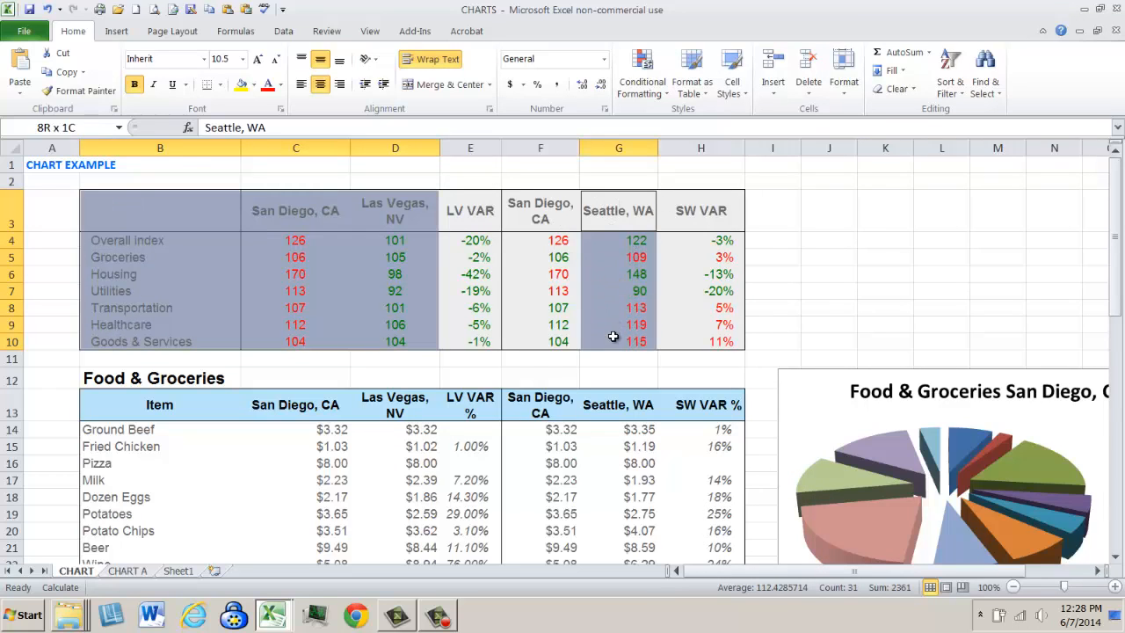
{"action": "left_click", "coordinate": [116, 30]}
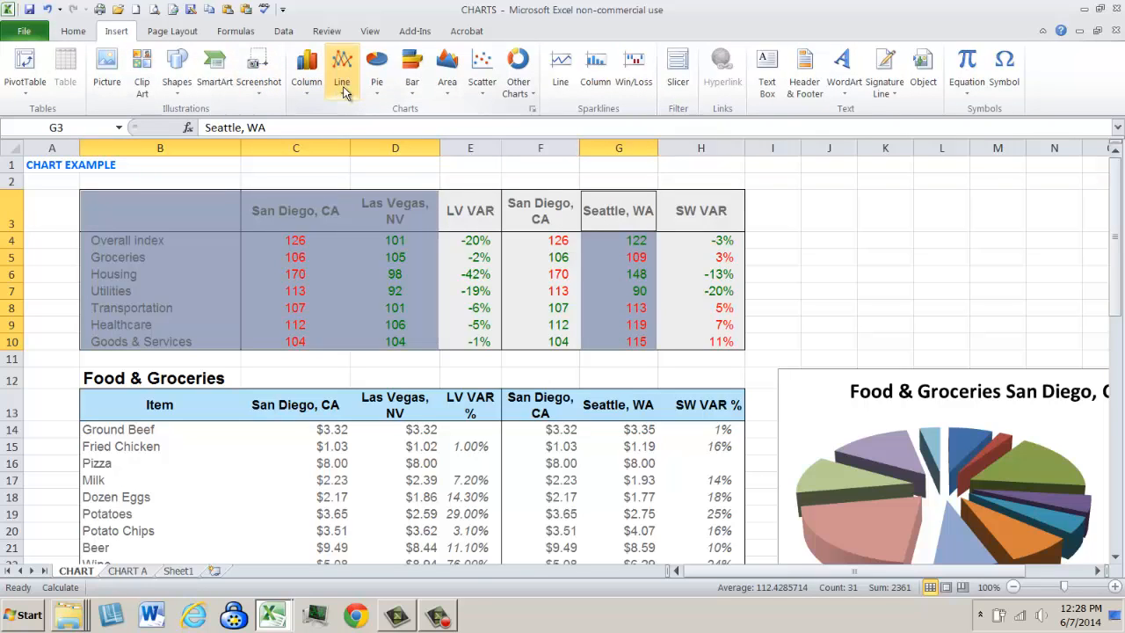
{"action": "left_click", "coordinate": [304, 55]}
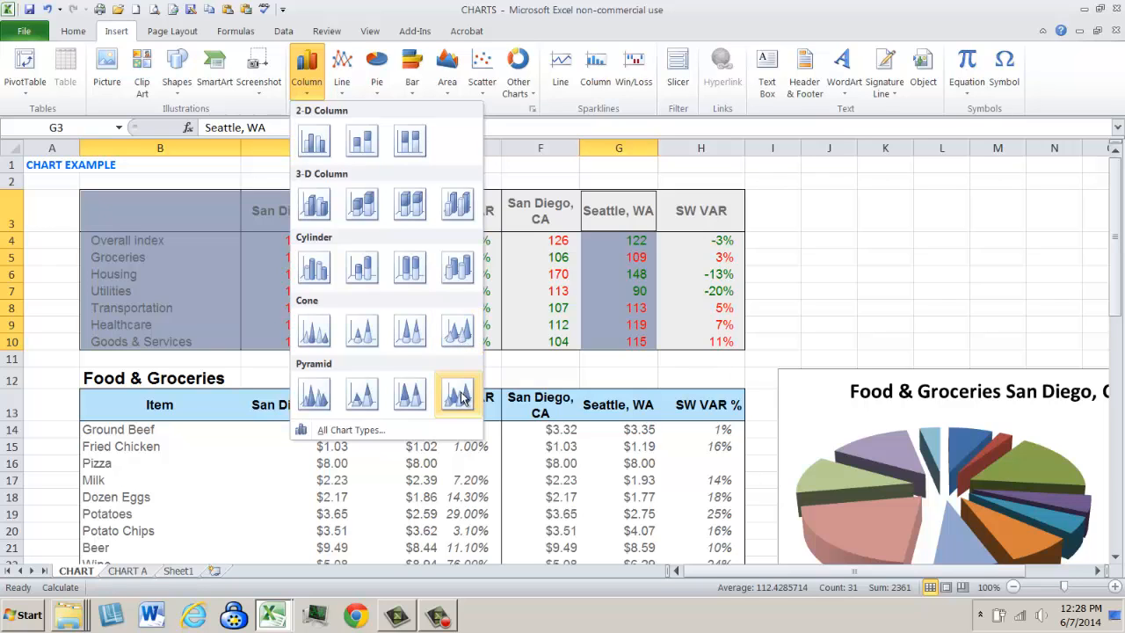
{"action": "left_click", "coordinate": [457, 329]}
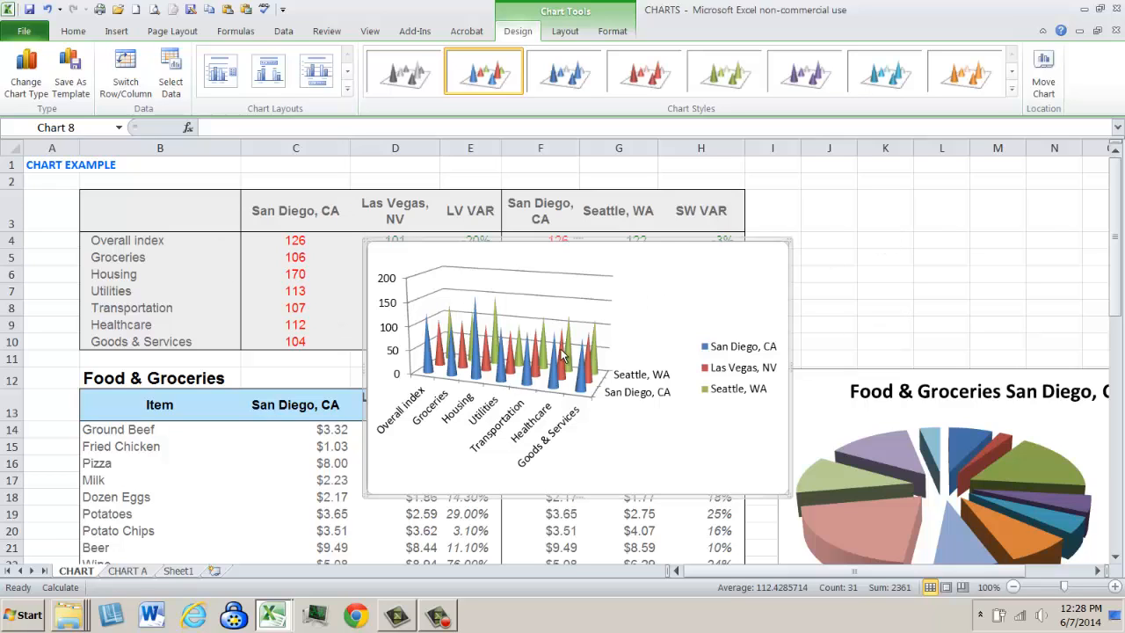
- Change the three-city cone chart to a 3-D stacked area chart
{"action": "right_click", "coordinate": [639, 323]}
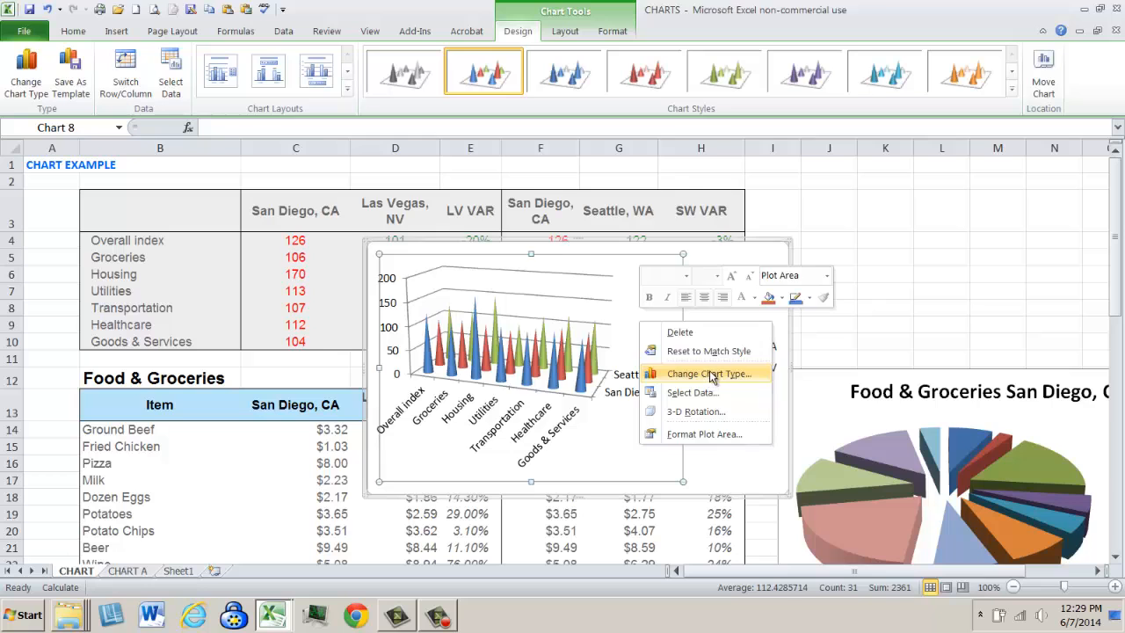
{"action": "left_click", "coordinate": [712, 376]}
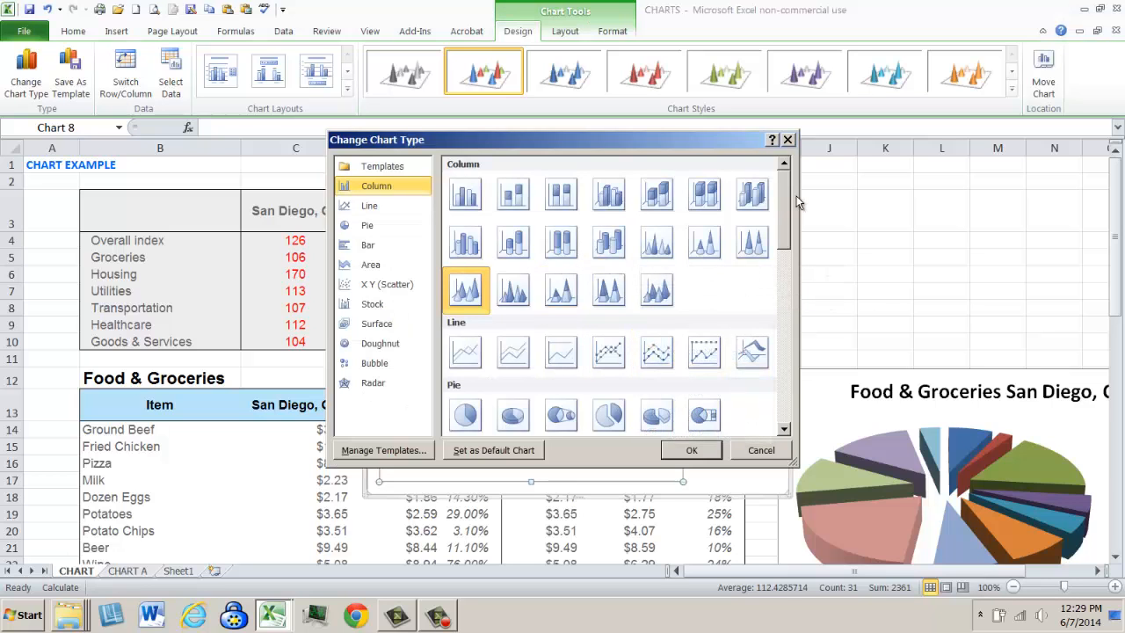
{"action": "left_click_drag", "start_coordinate": [783, 204], "coordinate": [782, 309]}
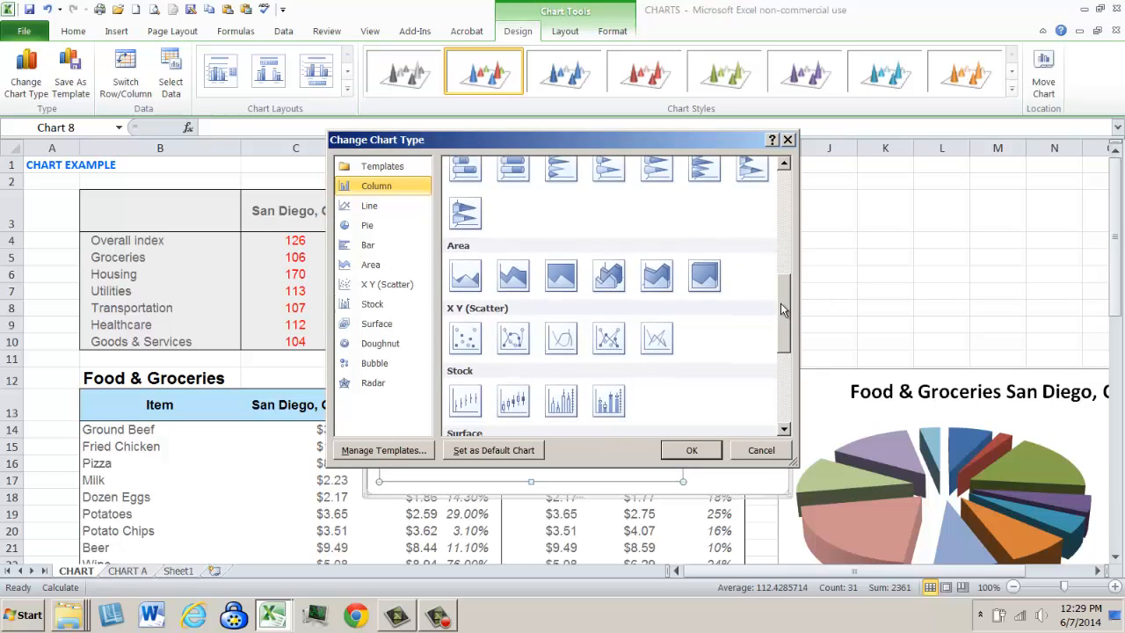
{"action": "left_click", "coordinate": [656, 275]}
{"action": "left_click", "coordinate": [670, 448]}
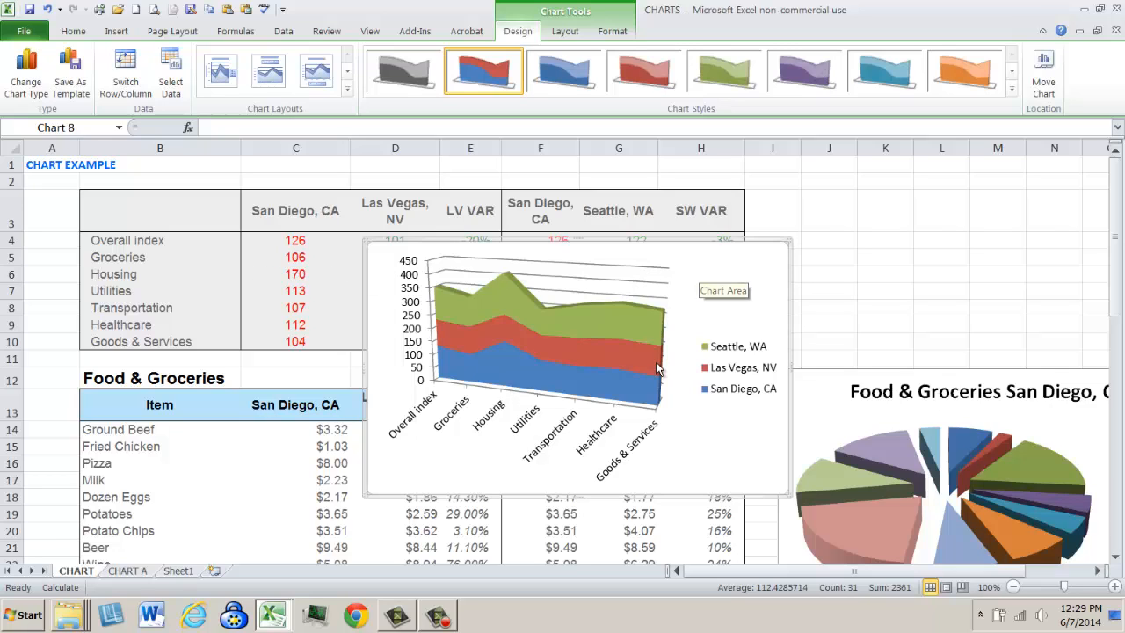
- Cut the three-city area chart and paste it at B4 on a new worksheet, using the destination theme
{"action": "right_click", "coordinate": [696, 287]}
{"action": "left_click", "coordinate": [725, 293]}
{"action": "left_click", "coordinate": [215, 571]}
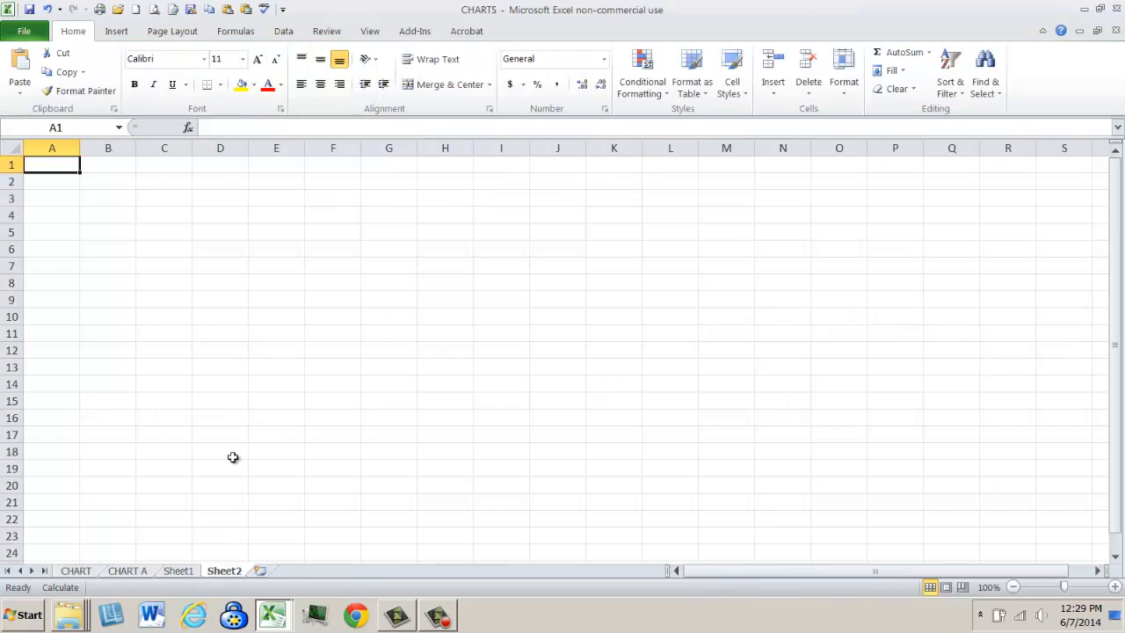
{"action": "right_click", "coordinate": [119, 211]}
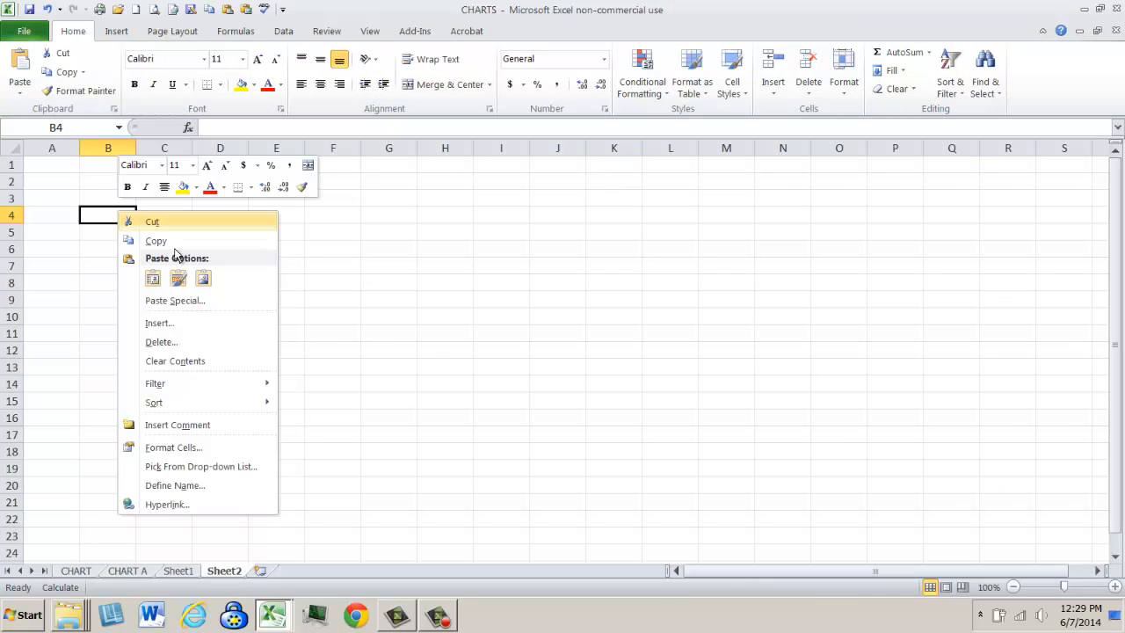
{"action": "left_click", "coordinate": [153, 278]}
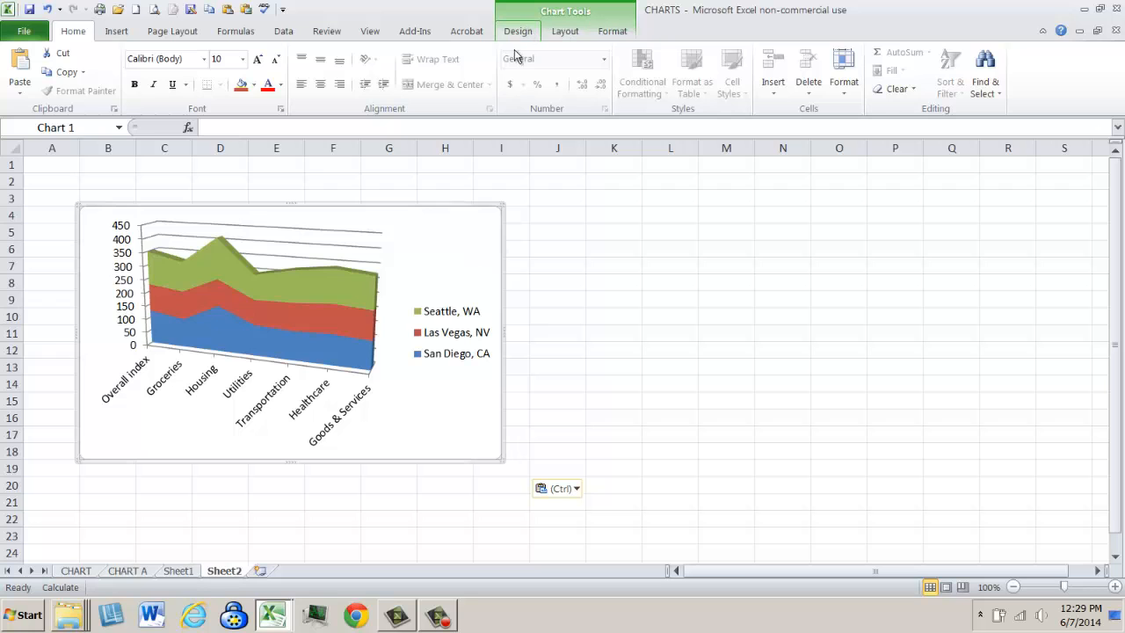
- Add a centered overlay title to the three-city area chart
{"action": "right_click", "coordinate": [420, 288]}
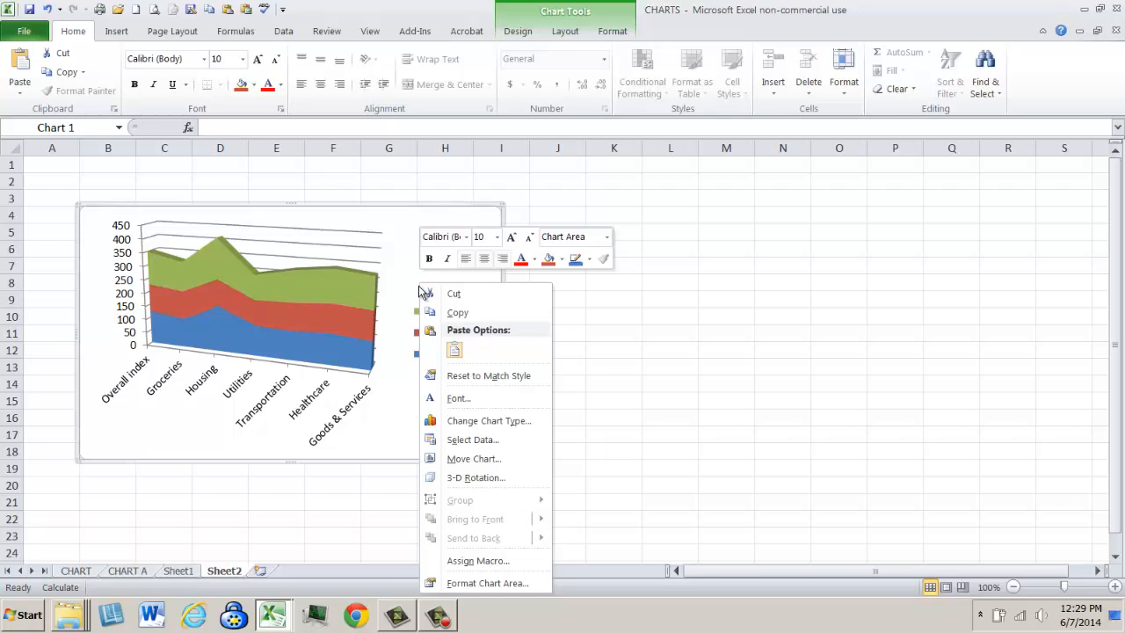
{"action": "left_click", "coordinate": [527, 32]}
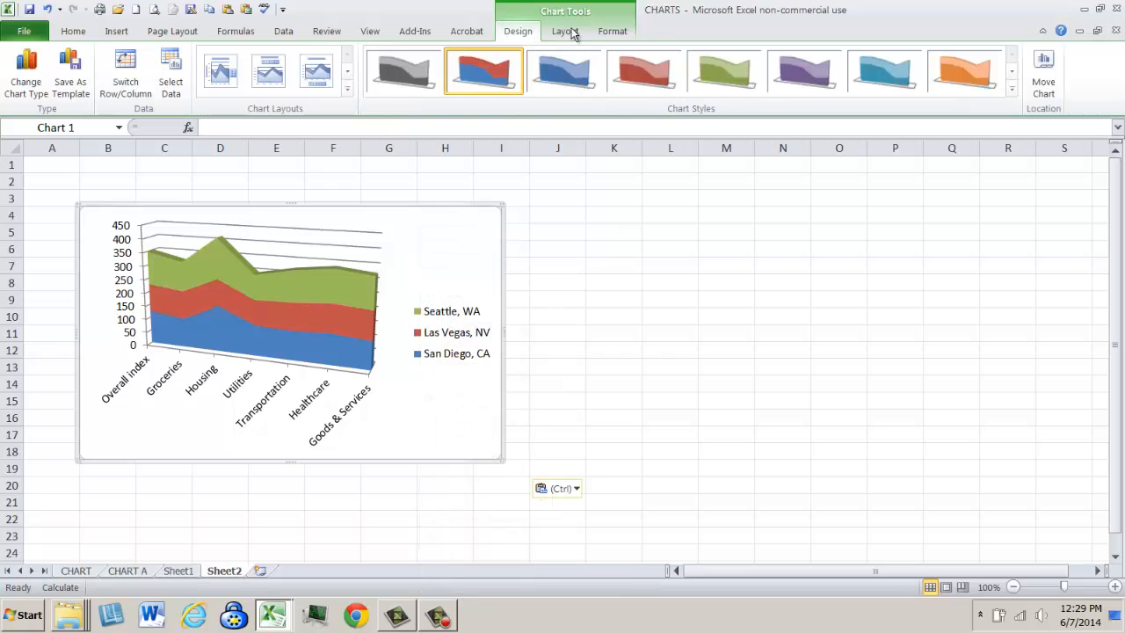
{"action": "left_click", "coordinate": [572, 35]}
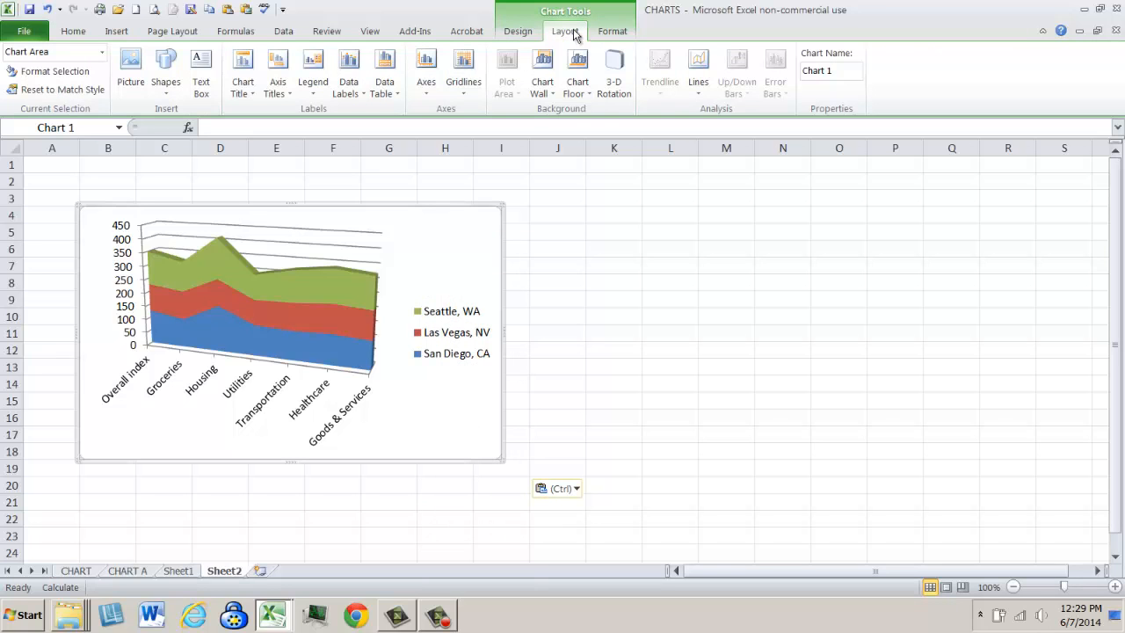
{"action": "left_click", "coordinate": [252, 94]}
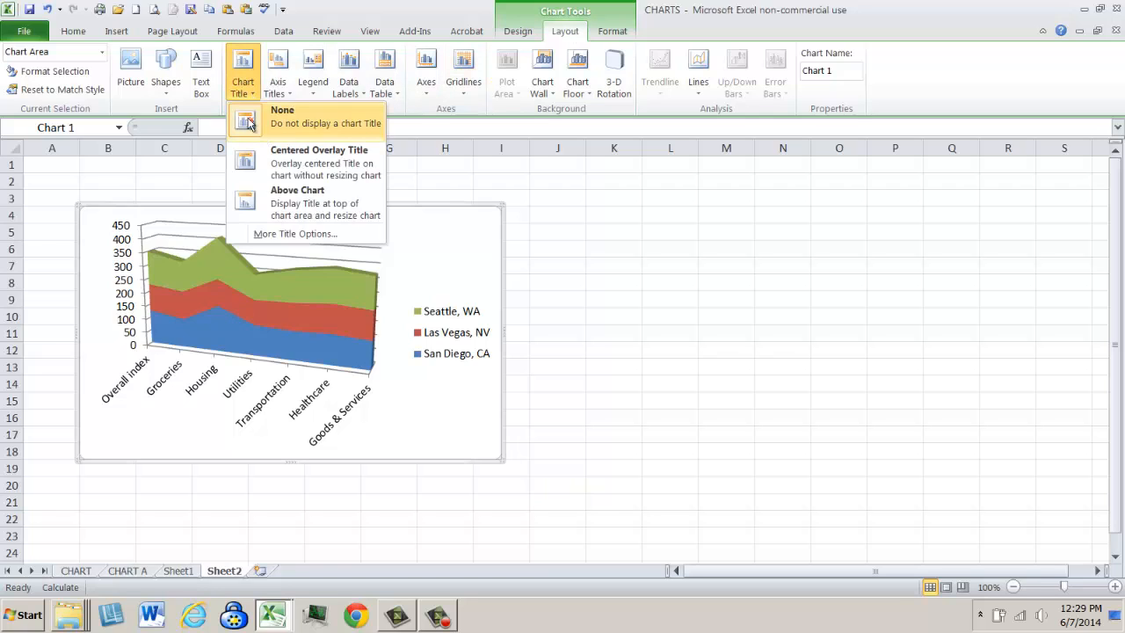
{"action": "left_click", "coordinate": [296, 151]}
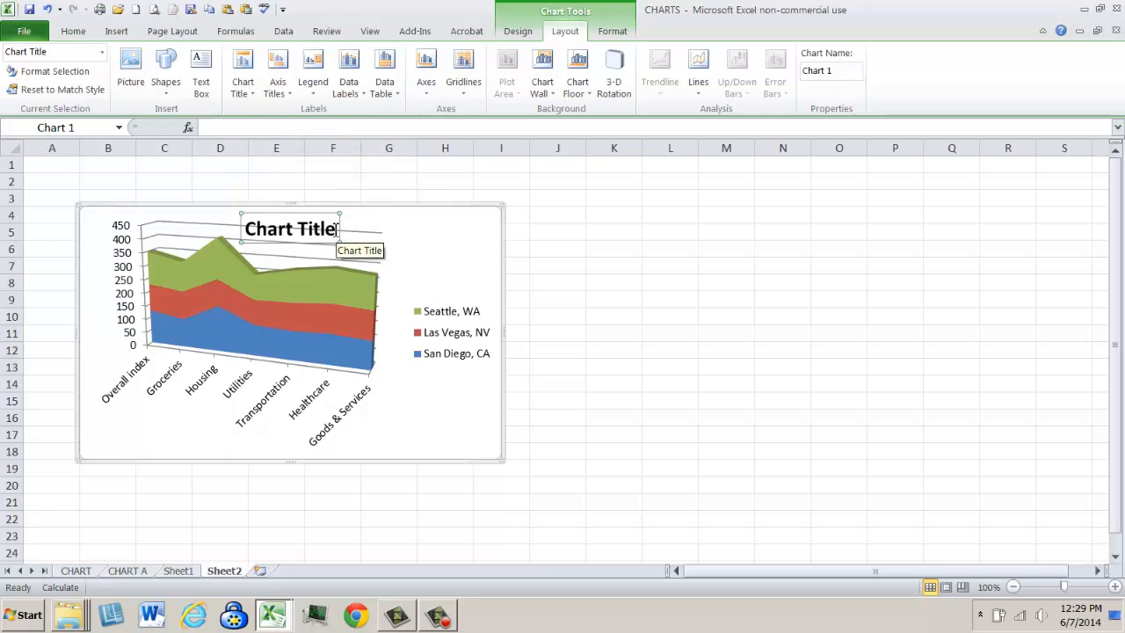
- Replace the area chart's placeholder title text with "Cost of Living"
{"action": "left_click_drag", "start_coordinate": [249, 230], "coordinate": [333, 234]}
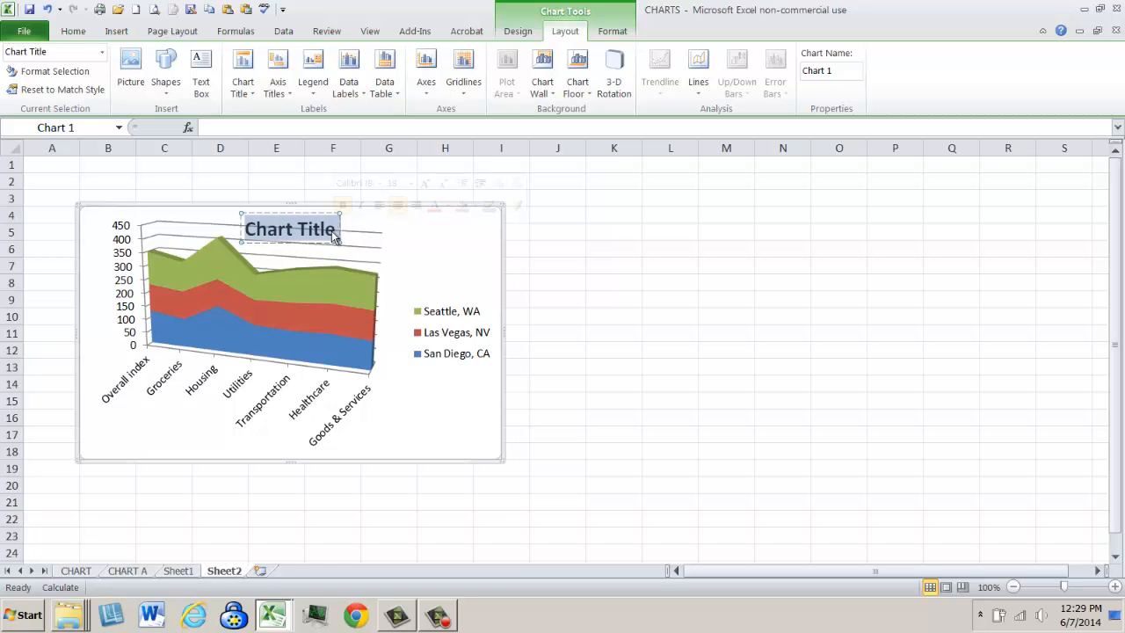
{"action": "type", "text": "cO"}
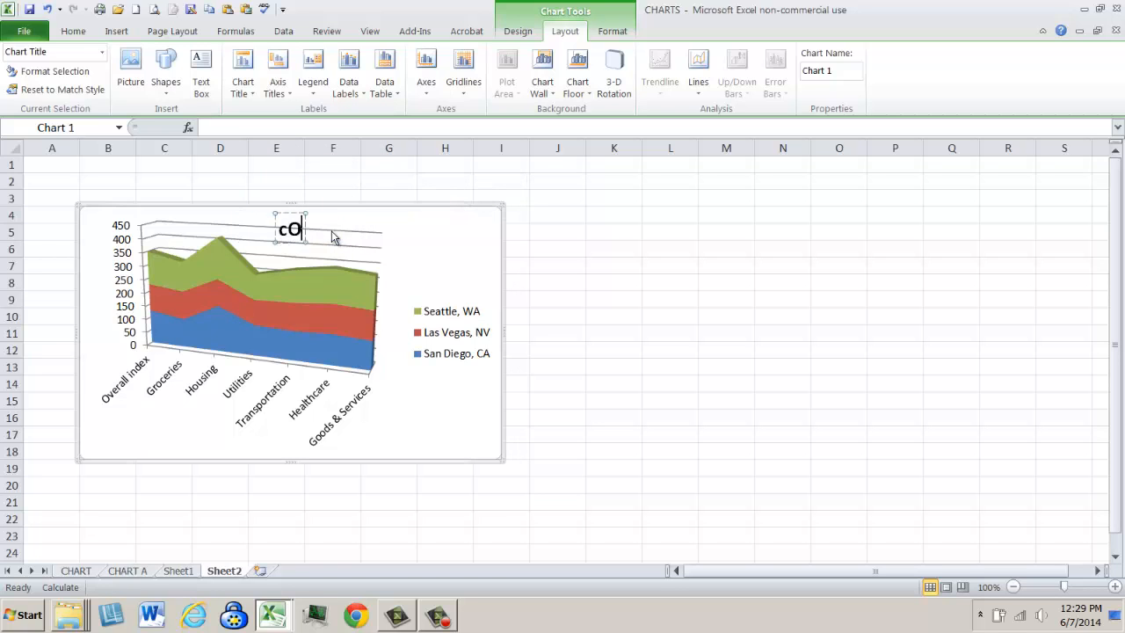
{"action": "type", "text": "ST OF lIVING"}
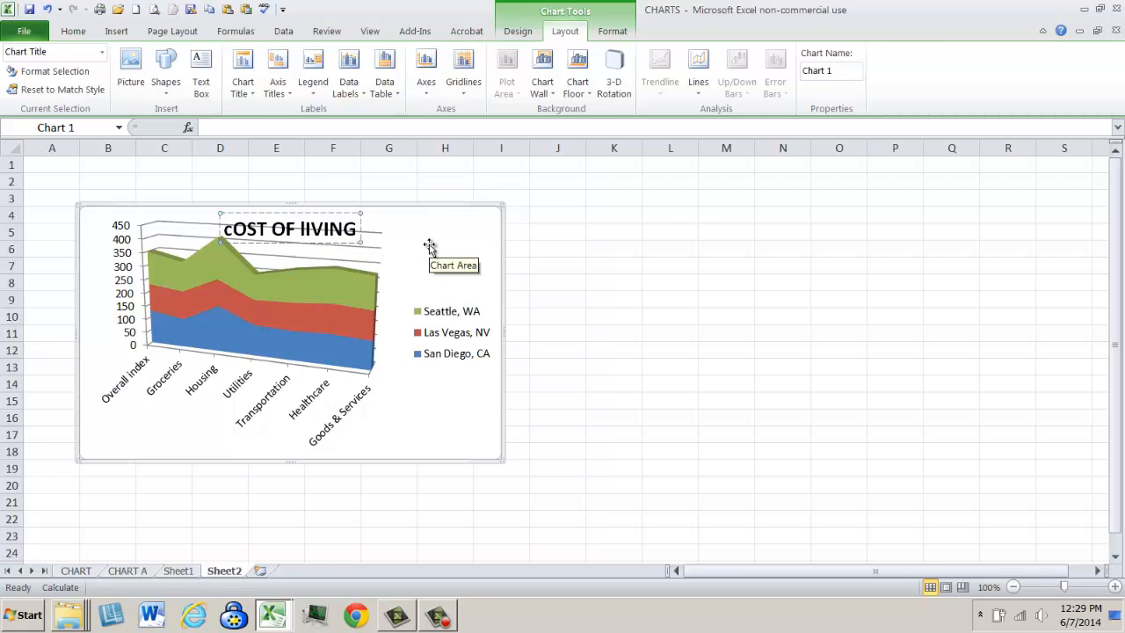
{"action": "key", "text": "BackSpace"}
{"action": "key", "text": "BackSpace"}
{"action": "key", "text": "BackSpace"}
{"action": "key", "text": "BackSpace"}
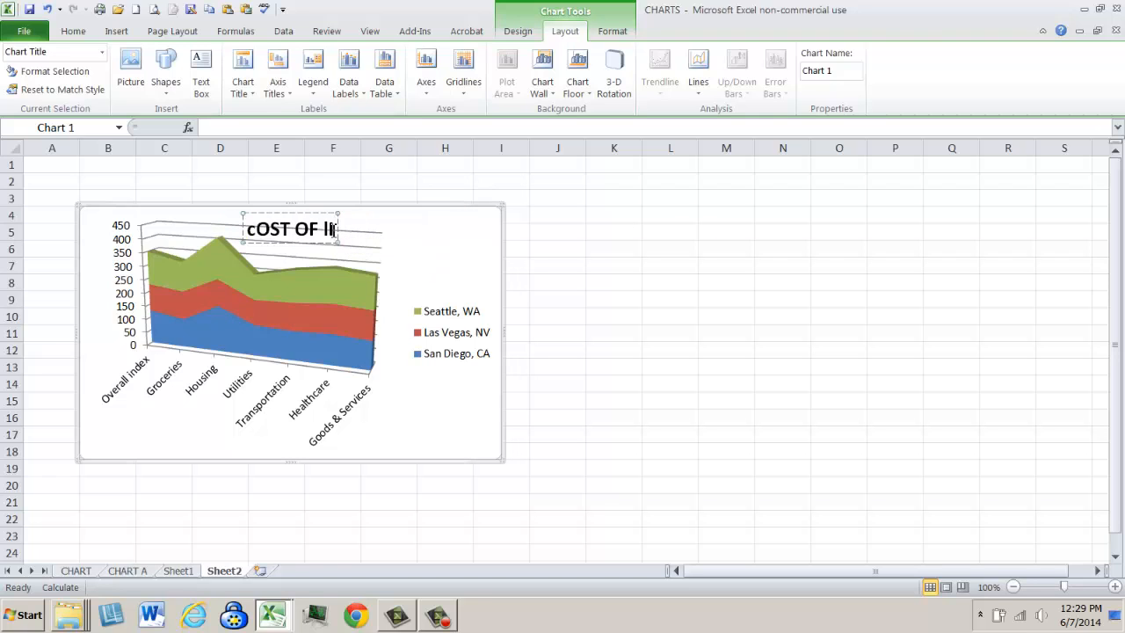
{"action": "left_click_drag", "start_coordinate": [337, 233], "coordinate": [250, 234]}
{"action": "type", "text": "Cost of Living"}
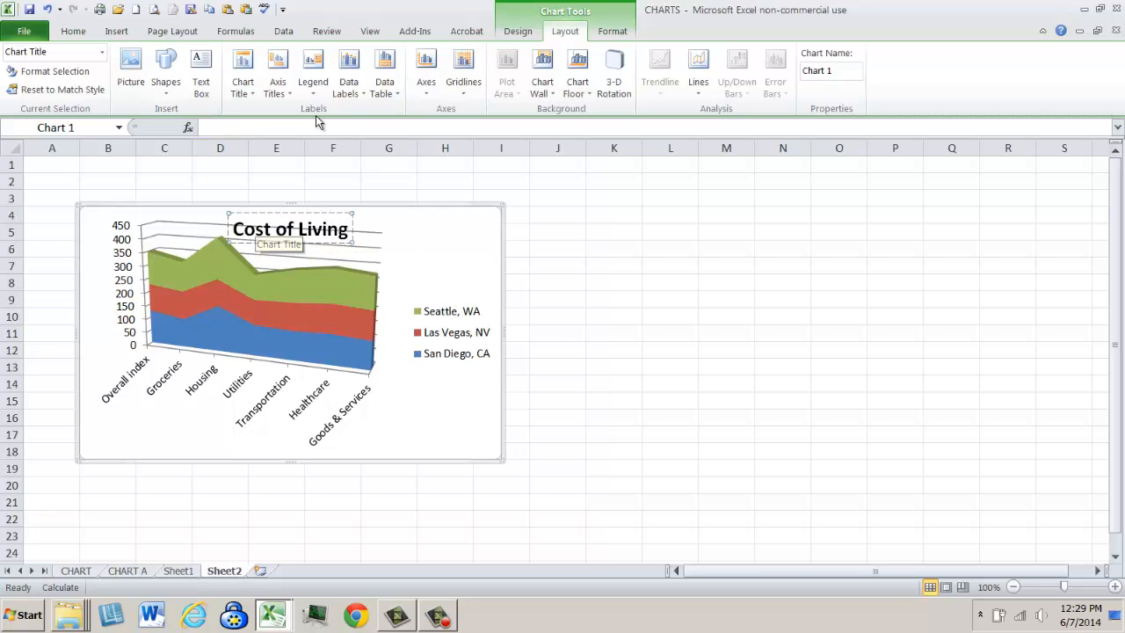
{"action": "left_click", "coordinate": [585, 228]}
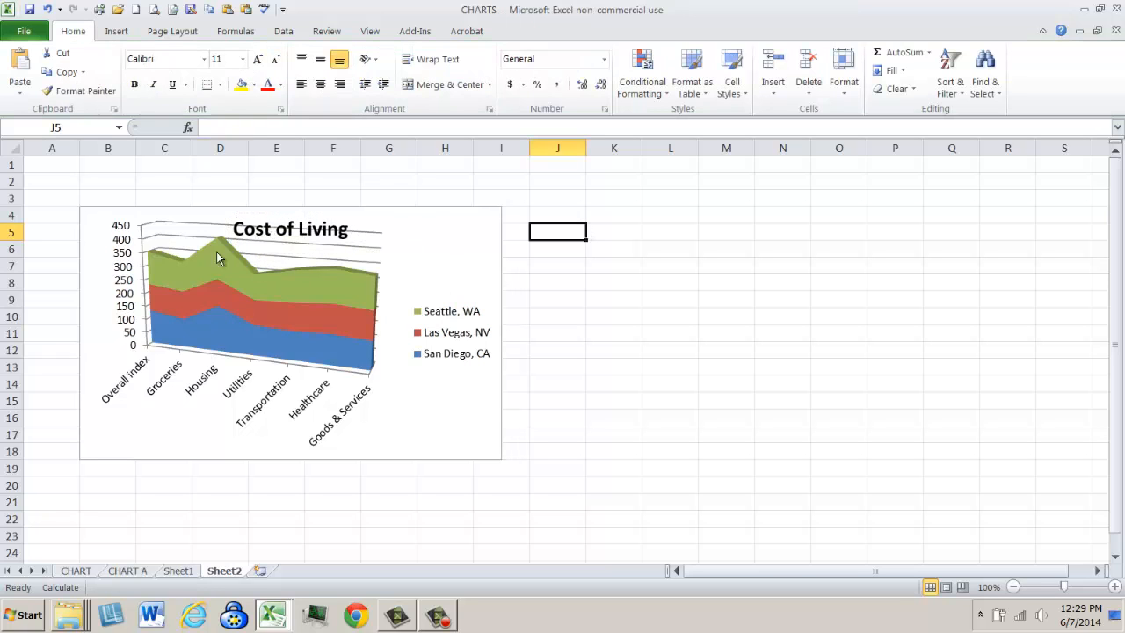
- Shrink the area chart's plot area from its upper-left corner so it sits below the title
{"action": "left_click", "coordinate": [158, 231]}
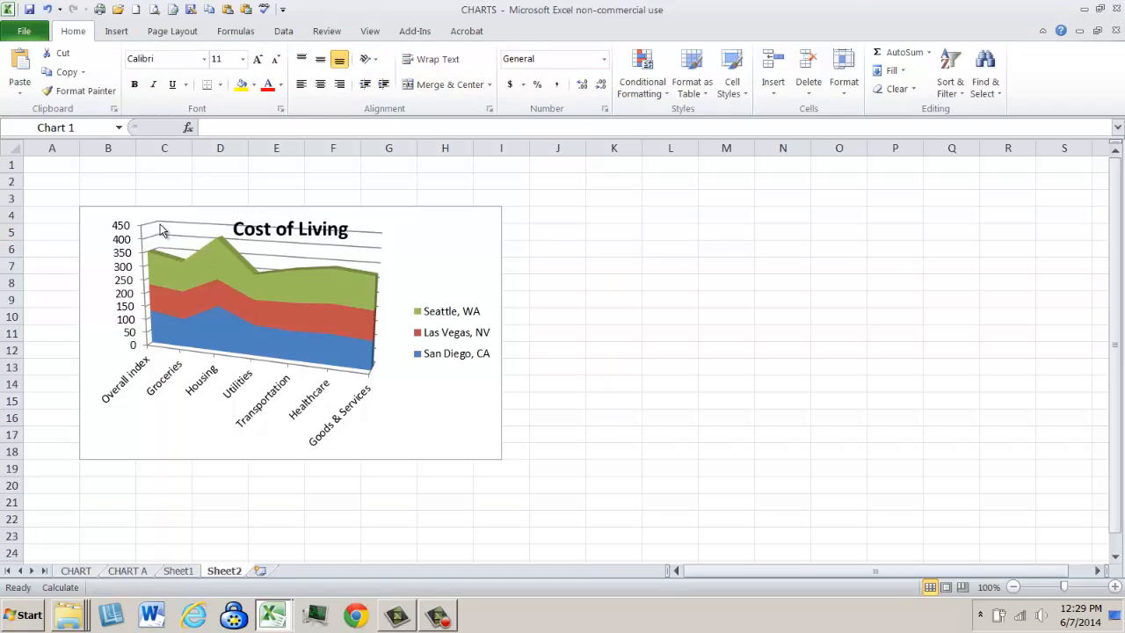
{"action": "left_click", "coordinate": [92, 215]}
{"action": "left_click", "coordinate": [101, 222]}
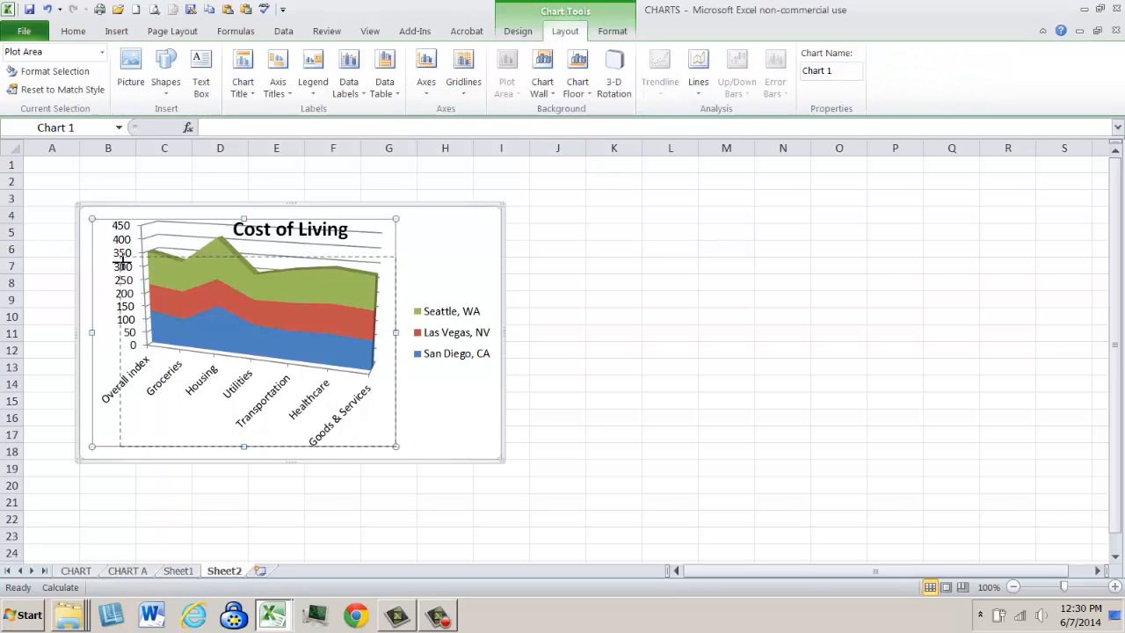
{"action": "left_click_drag", "start_coordinate": [123, 260], "coordinate": [123, 261]}
{"action": "left_click", "coordinate": [748, 262]}
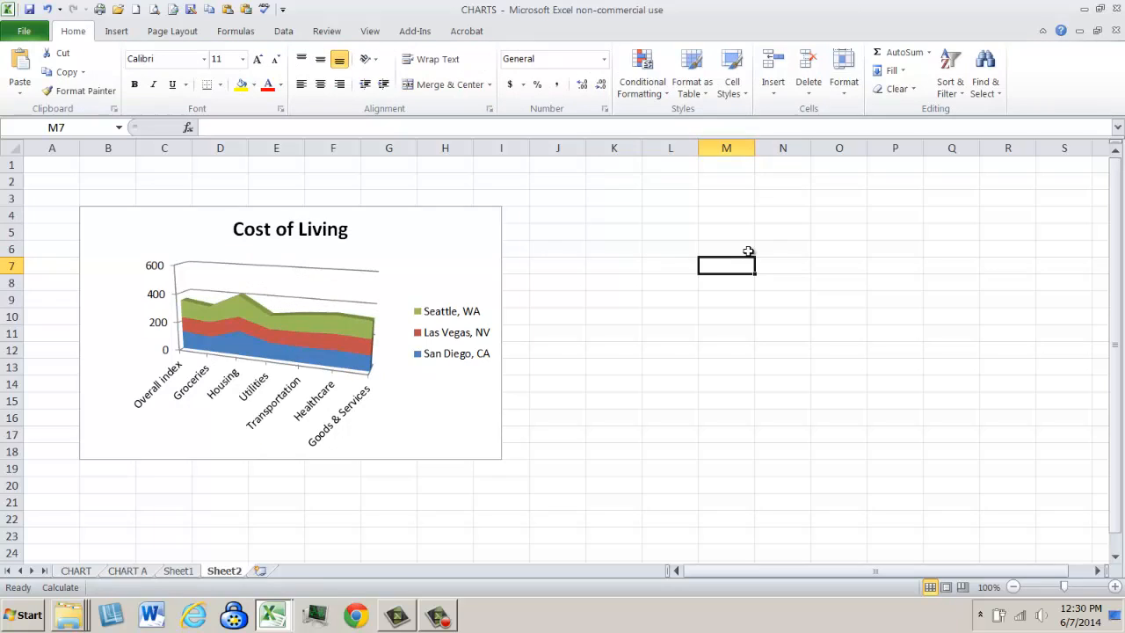
- Review the data section and instructions in the Chart SMR 14 workbook, and return to the CHART sheet of the CHARTS workbook
{"action": "left_click", "coordinate": [73, 571]}
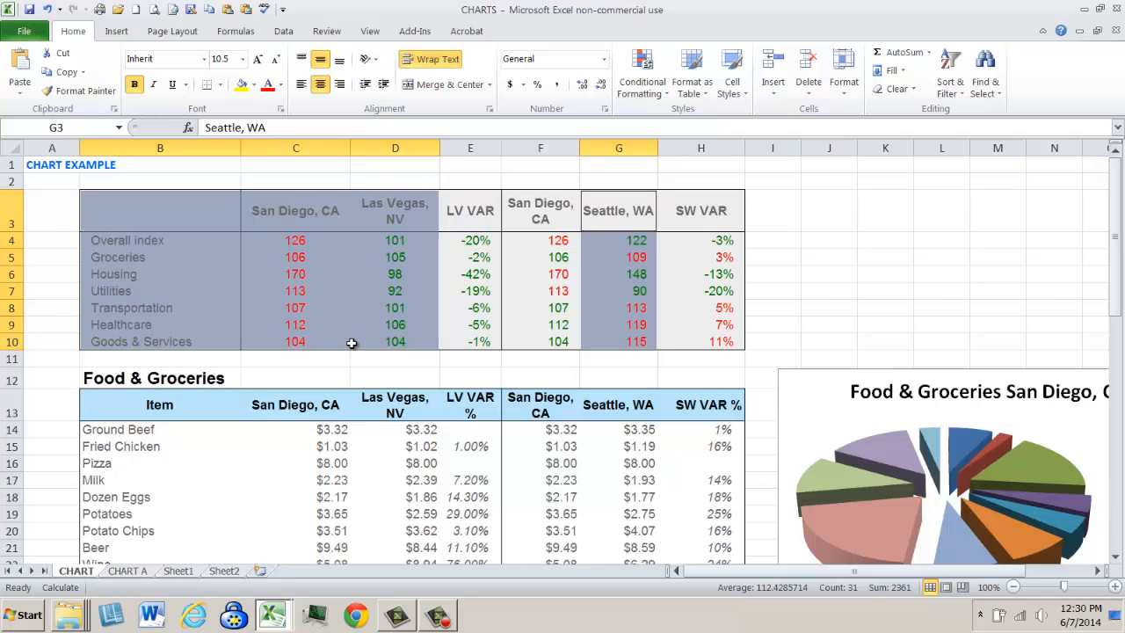
{"action": "left_click", "coordinate": [267, 624]}
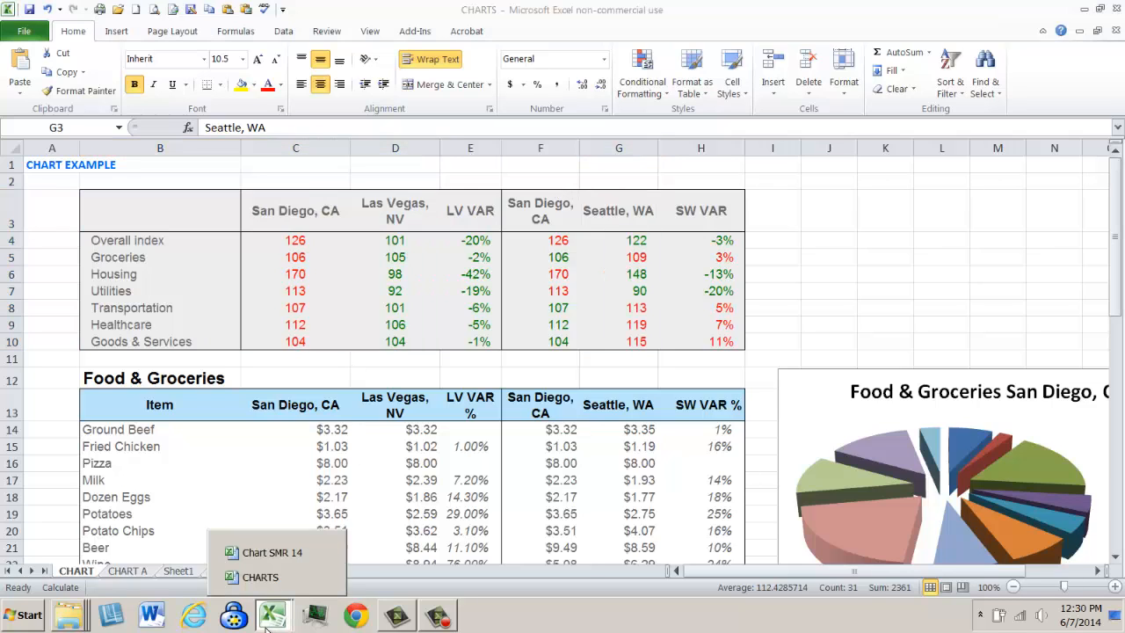
{"action": "left_click", "coordinate": [279, 554]}
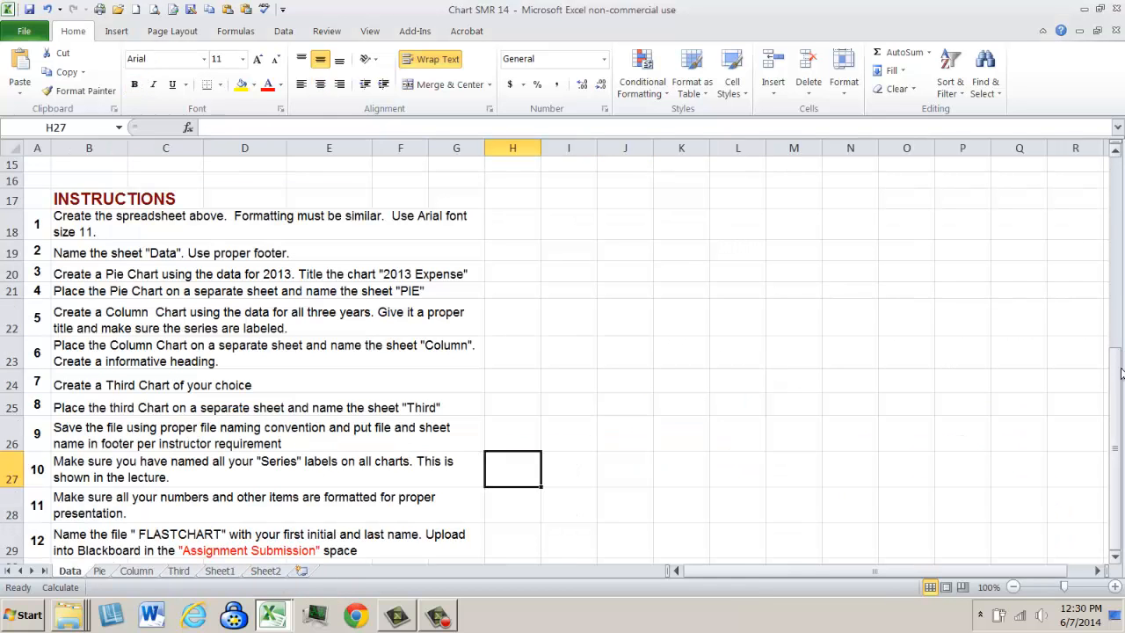
{"action": "left_click_drag", "start_coordinate": [1118, 374], "coordinate": [1114, 175]}
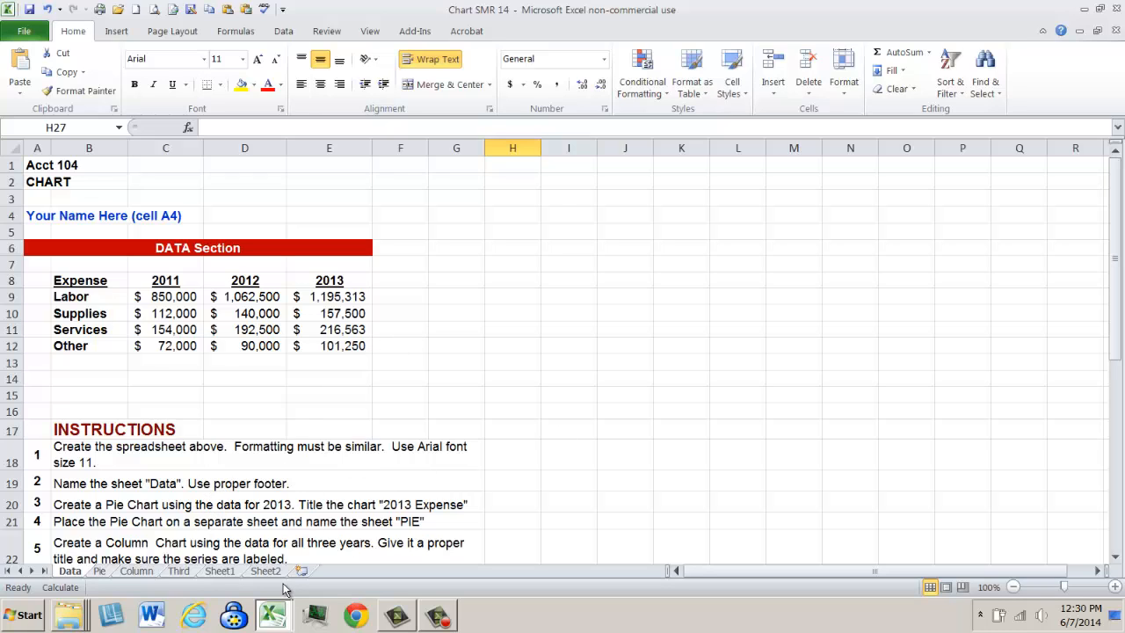
{"action": "mouse_move", "coordinate": [277, 617]}
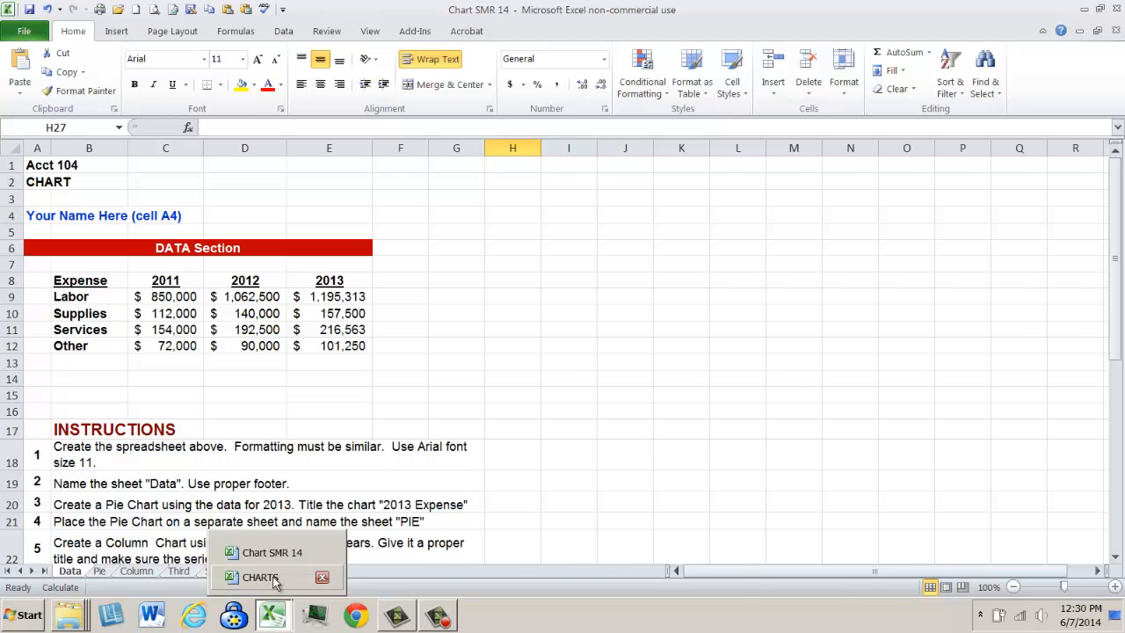
{"action": "left_click", "coordinate": [260, 578]}
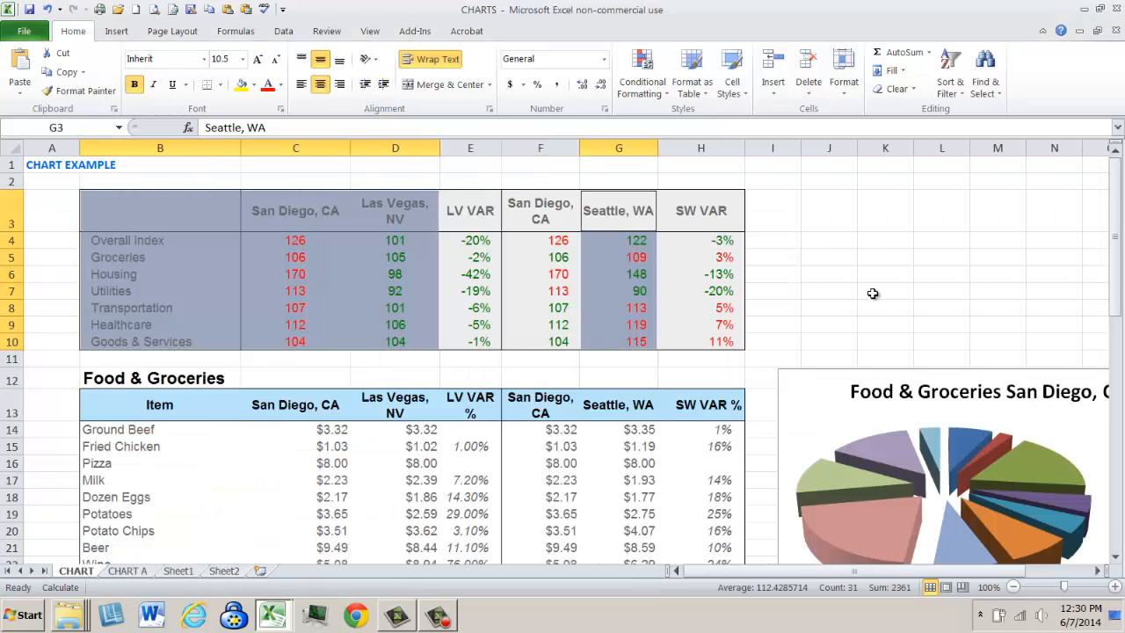